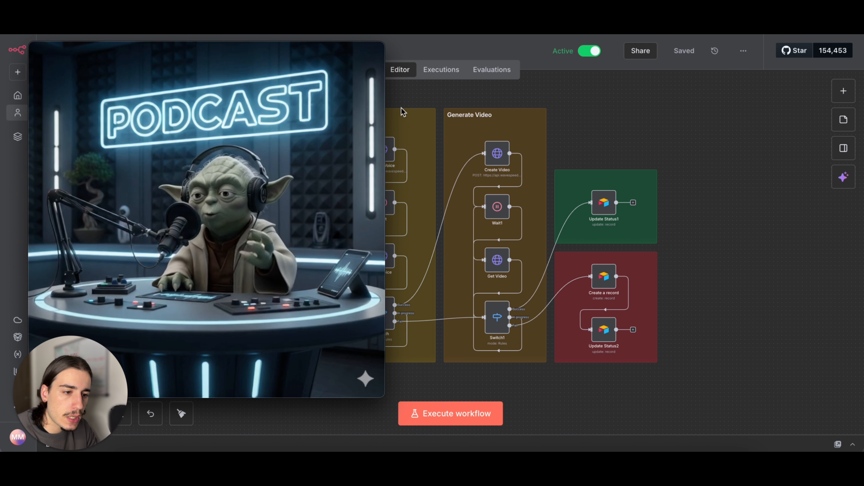
# Pause the podcast character video, close its player, and exit the video attachment preview in Airtable
pyautogui.press('space')
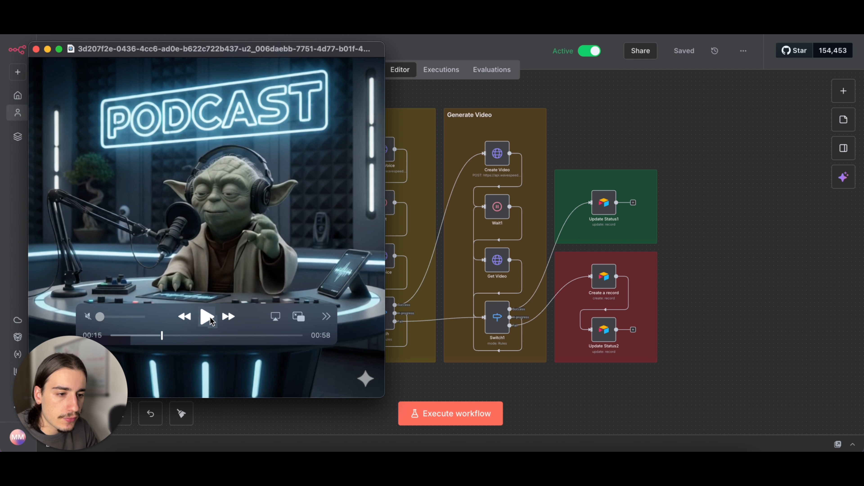
pyautogui.click(36, 50)
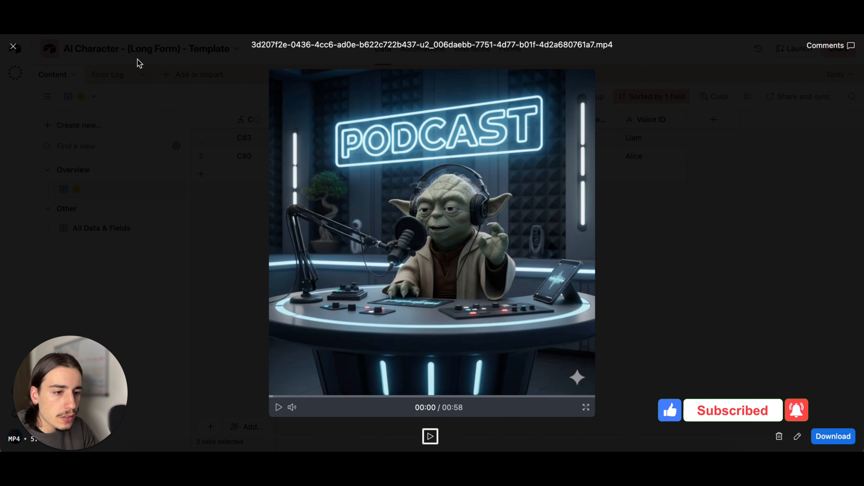
pyautogui.click(13, 47)
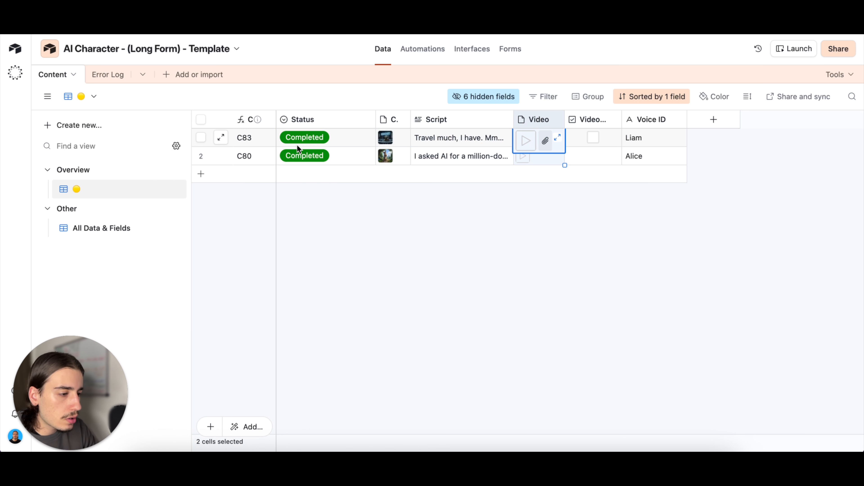
# View record C80's donkey character image, play its video attachment with the sound muted, and close the preview
pyautogui.click(386, 156)
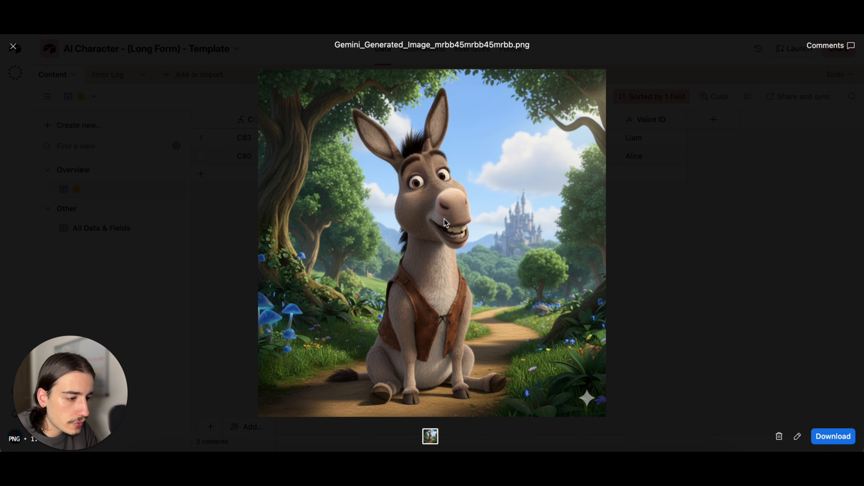
pyautogui.press('Escape')
pyautogui.click(563, 153)
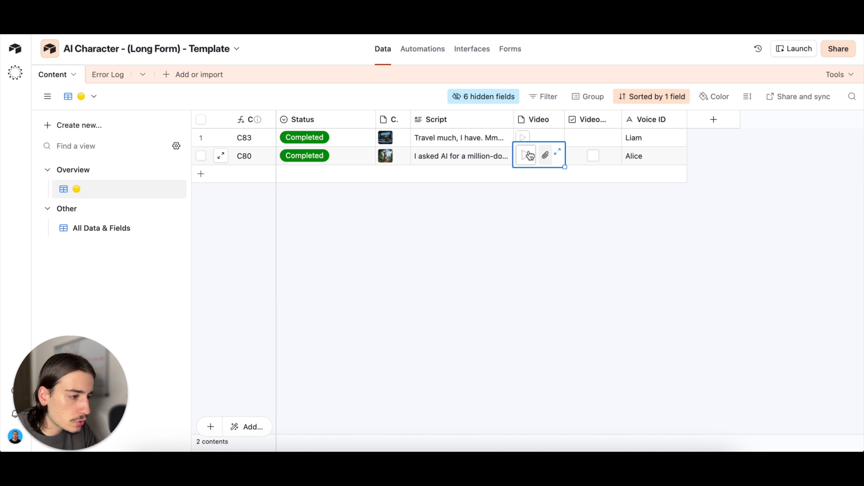
pyautogui.click(528, 154)
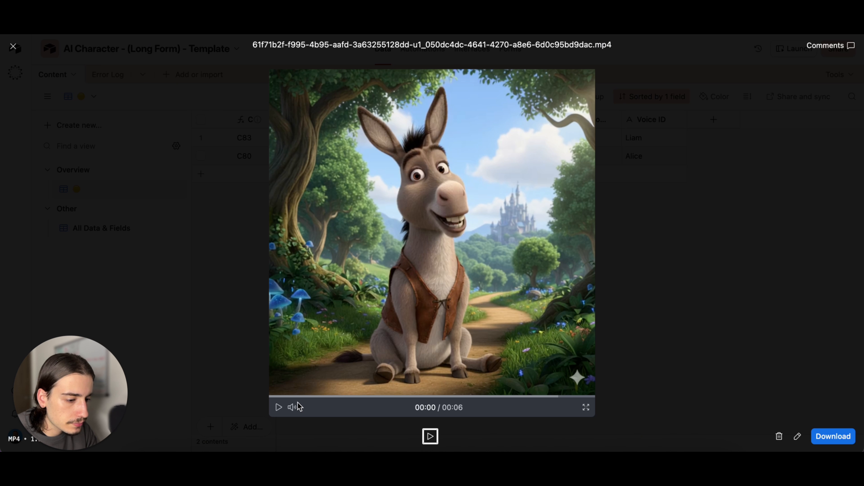
pyautogui.click(292, 406)
pyautogui.click(318, 350)
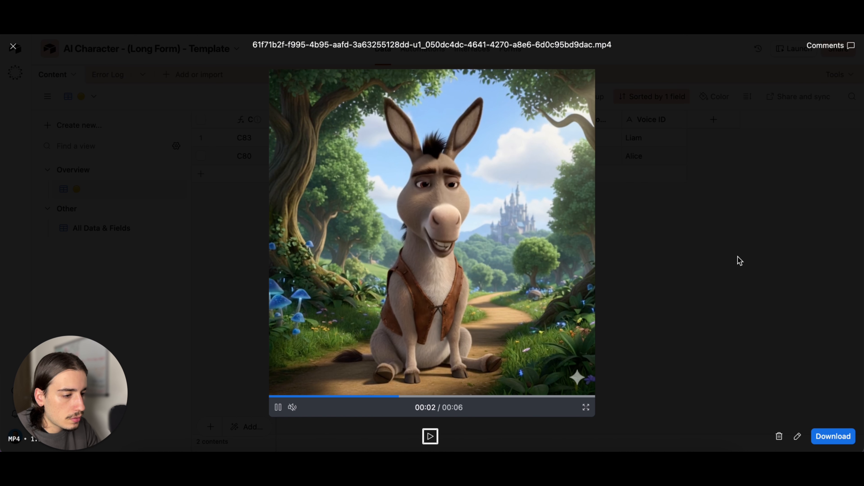
pyautogui.press('Escape')
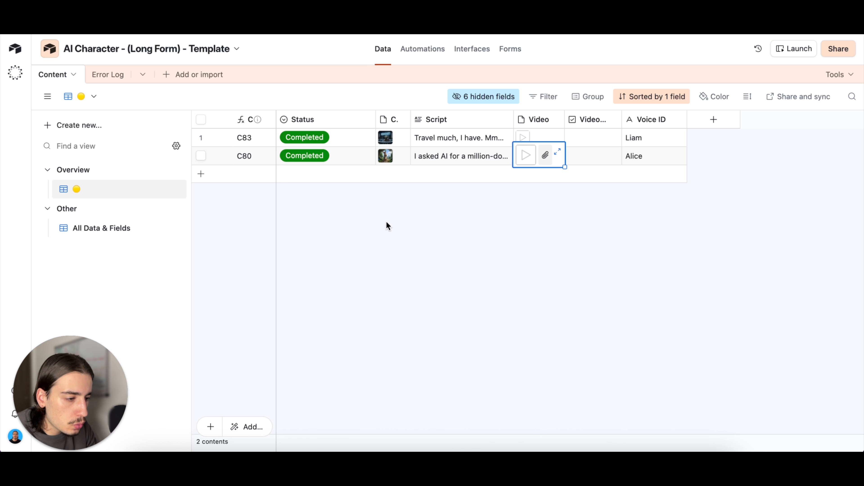
# Expand and read the full Script text of records C80 and C83
pyautogui.click(454, 156)
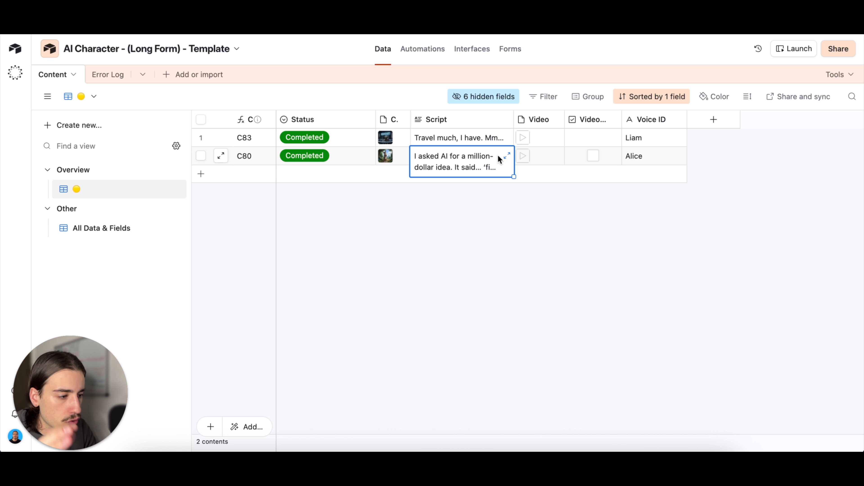
pyautogui.click(507, 156)
pyautogui.click(480, 303)
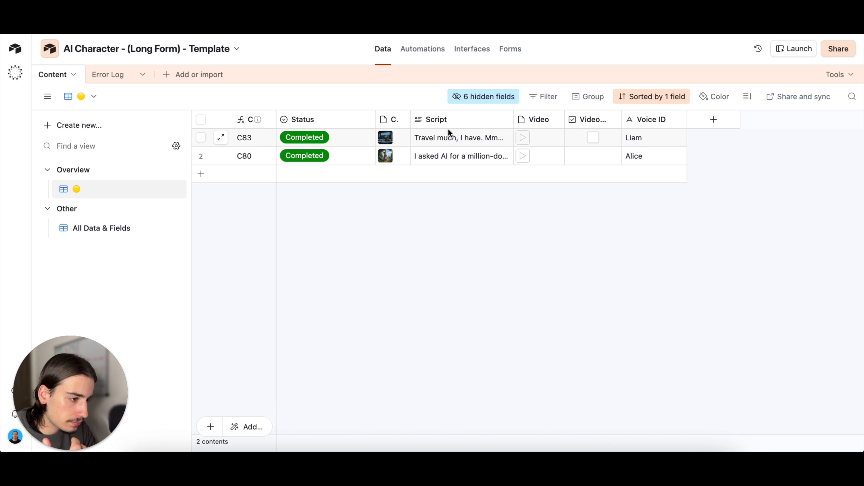
pyautogui.click(499, 140)
pyautogui.click(506, 142)
pyautogui.click(474, 284)
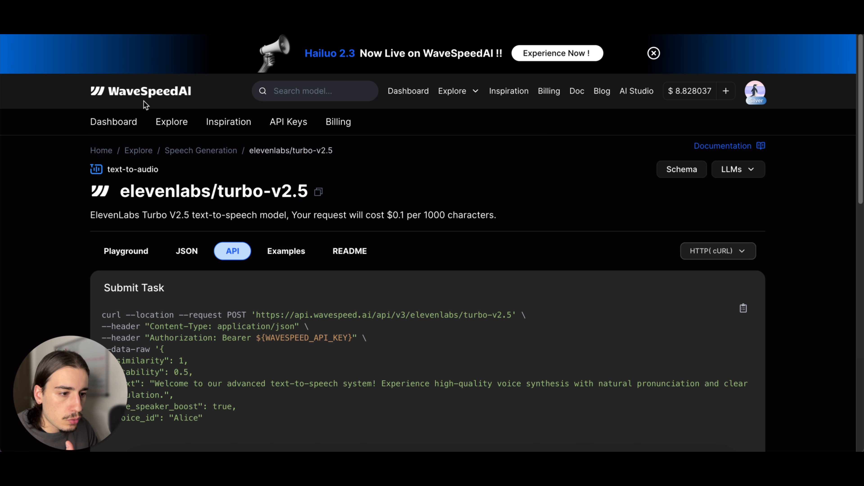
# Go from the elevenlabs/turbo-v2.5 model page to the WaveSpeedAI home page and highlight the platform name
pyautogui.moveTo(147, 106); pyautogui.dragTo(159, 101)
pyautogui.click(163, 98)
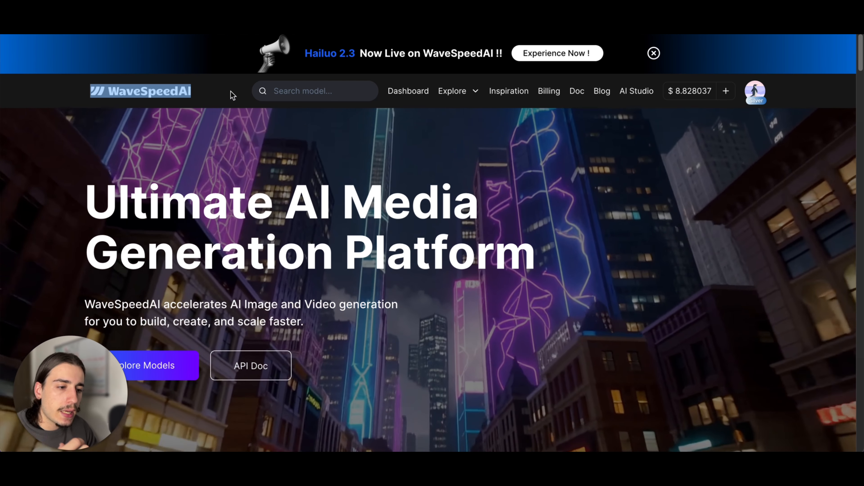
pyautogui.click(234, 95)
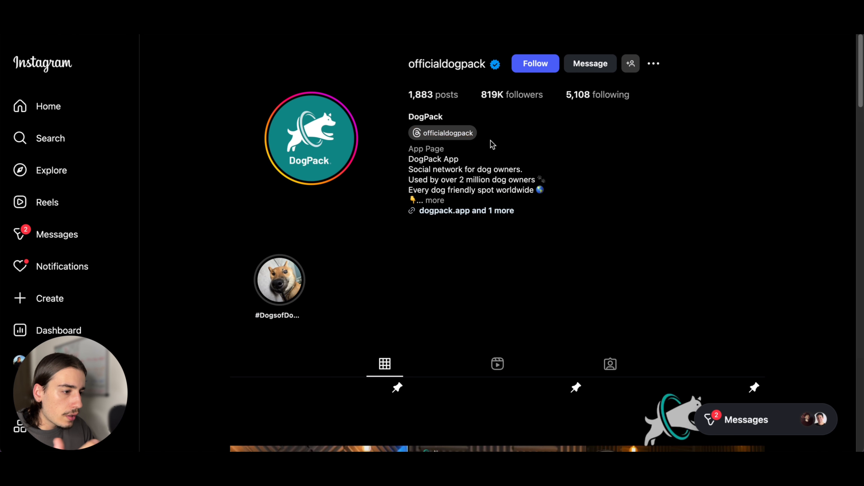
# Browse the officialdogpack Instagram profile, watch its first pinned podcast reel with sound, and close the reel
pyautogui.scroll(-8, 540, 247)
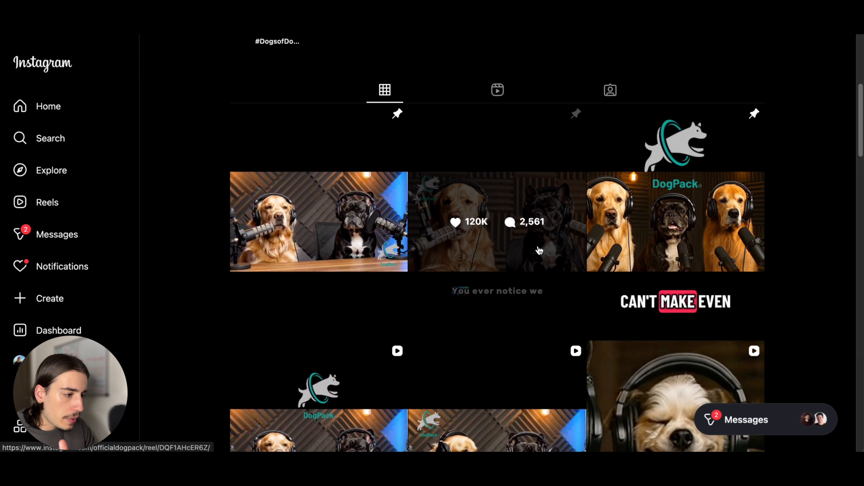
pyautogui.scroll(-1, 541, 249)
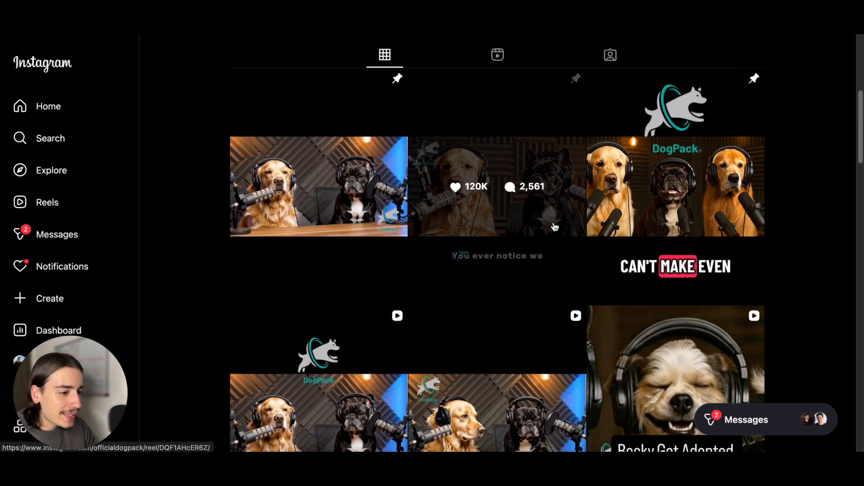
pyautogui.scroll(1, 499, 219)
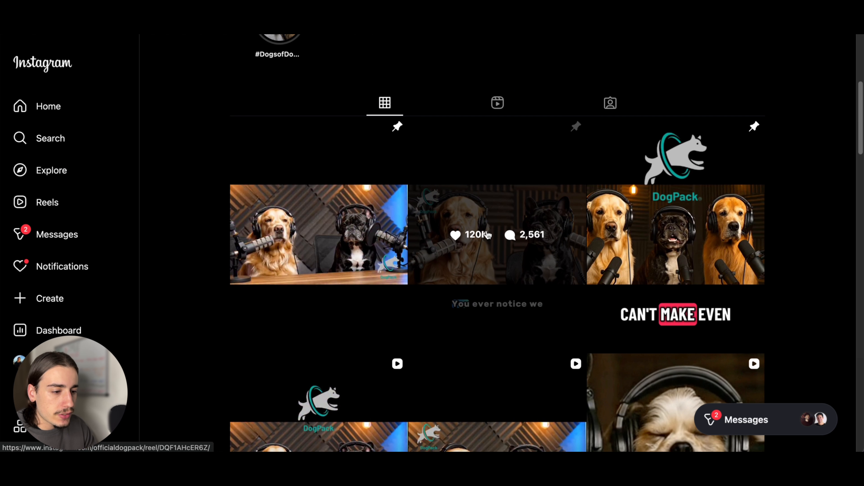
pyautogui.click(346, 209)
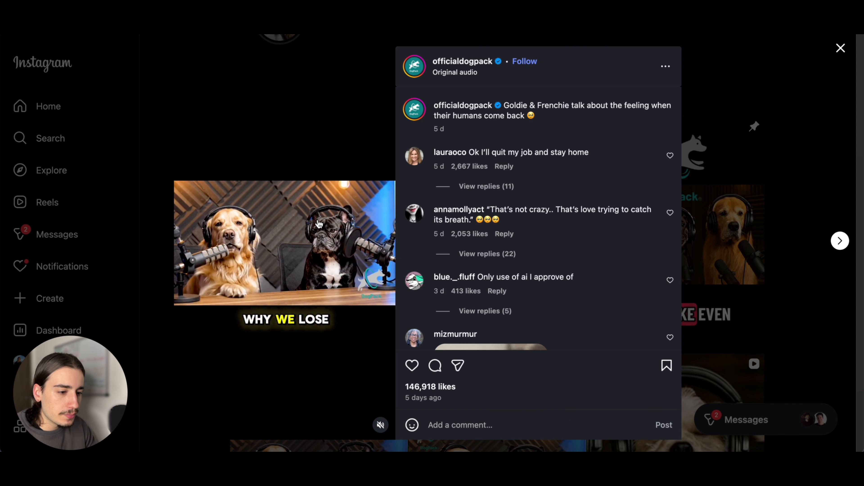
pyautogui.click(380, 425)
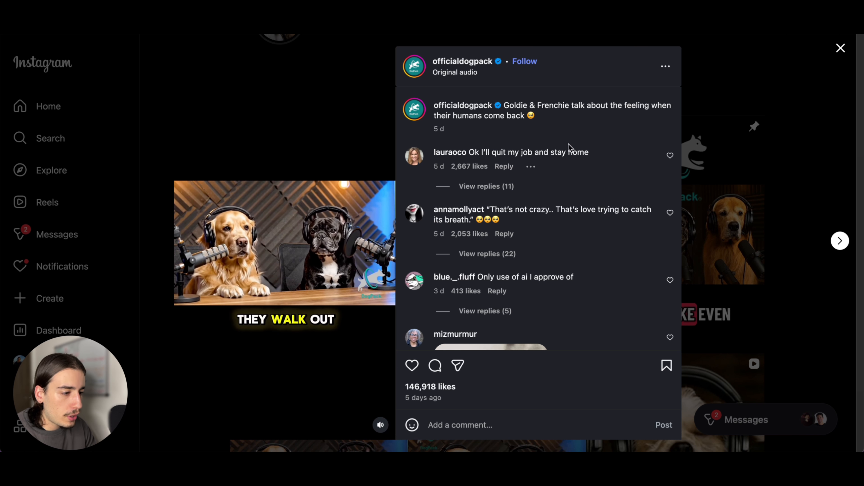
pyautogui.click(746, 85)
pyautogui.scroll(7, 662, 229)
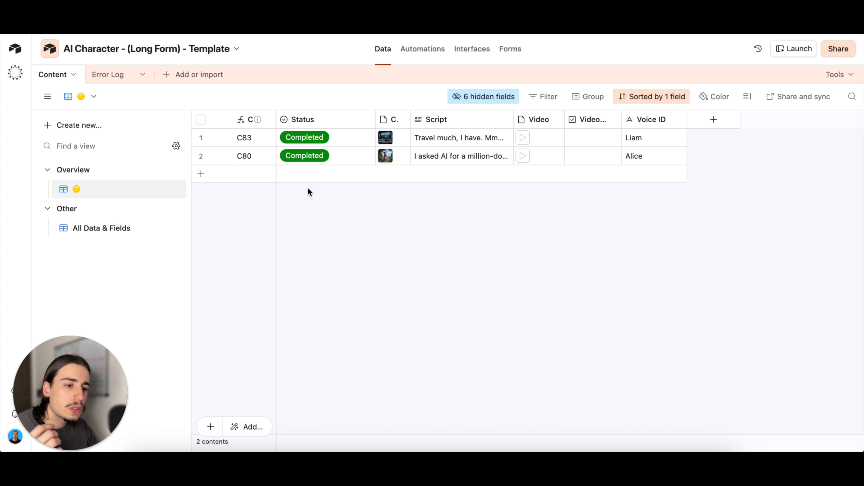
# Review the Create Video (Action) automation in the Airtable base and return to the Content table
pyautogui.click(429, 48)
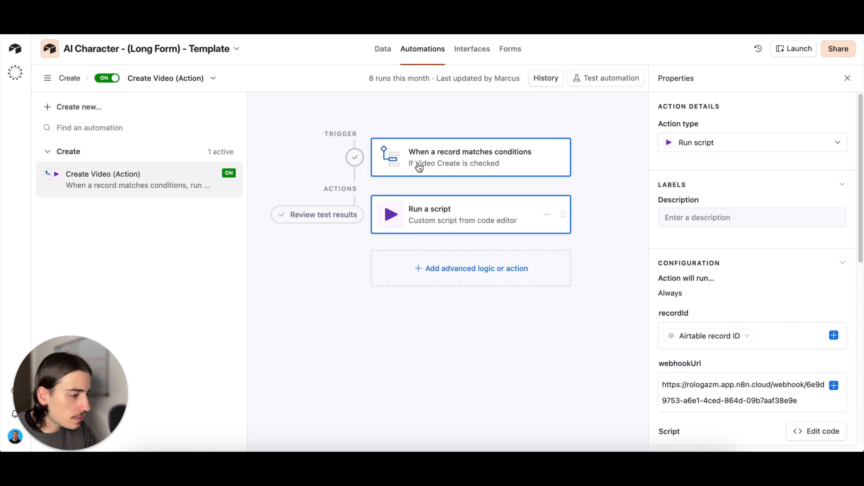
pyautogui.click(390, 48)
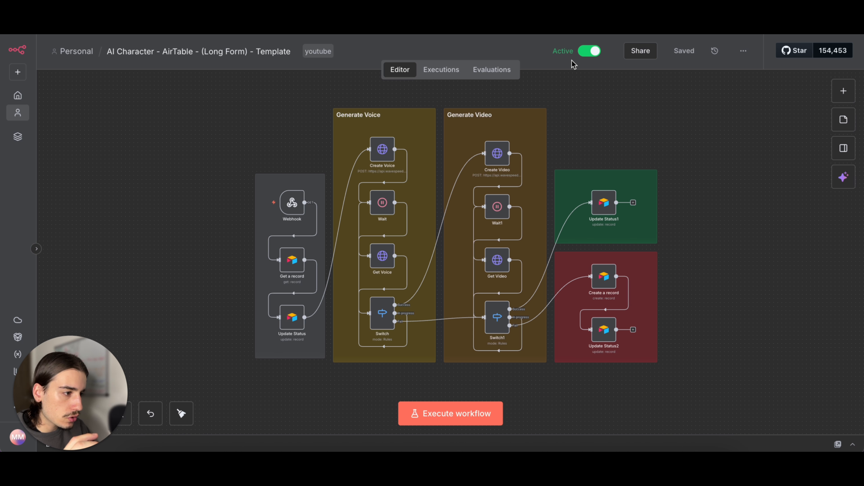
# Deactivate the AI Character workflow in n8n and tick the Video Create checkbox for record C80 in Airtable
pyautogui.click(590, 51)
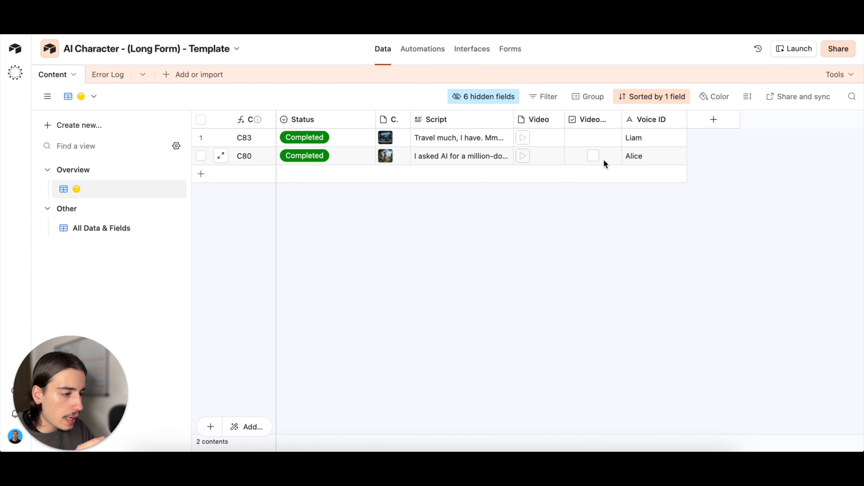
pyautogui.click(593, 158)
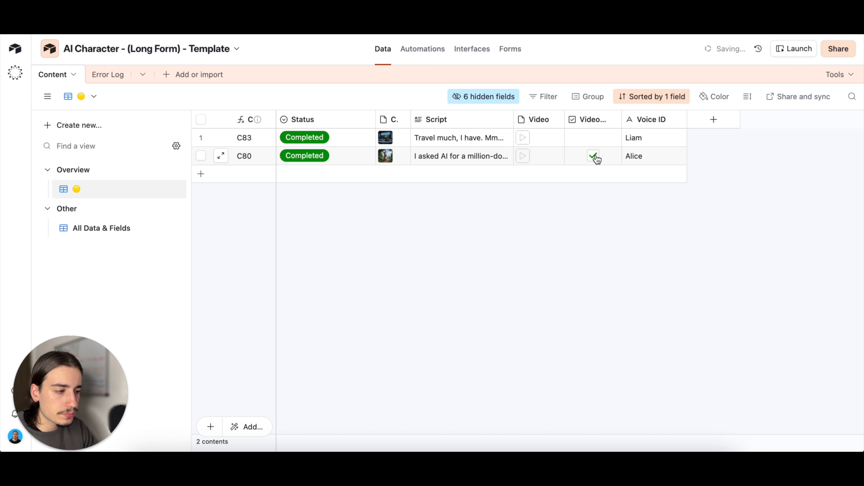
# Clear the webhookUrl value in the automation's Run a script action and publish the change to the live automation
pyautogui.click(430, 51)
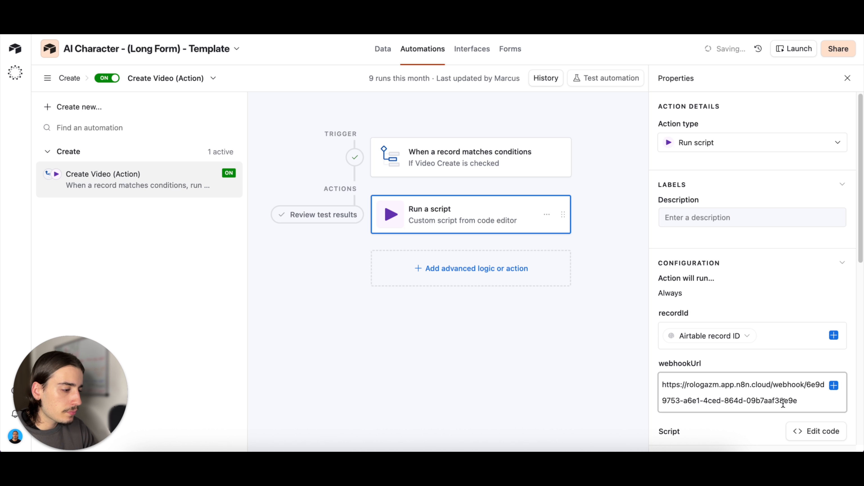
pyautogui.moveTo(801, 406); pyautogui.dragTo(650, 377)
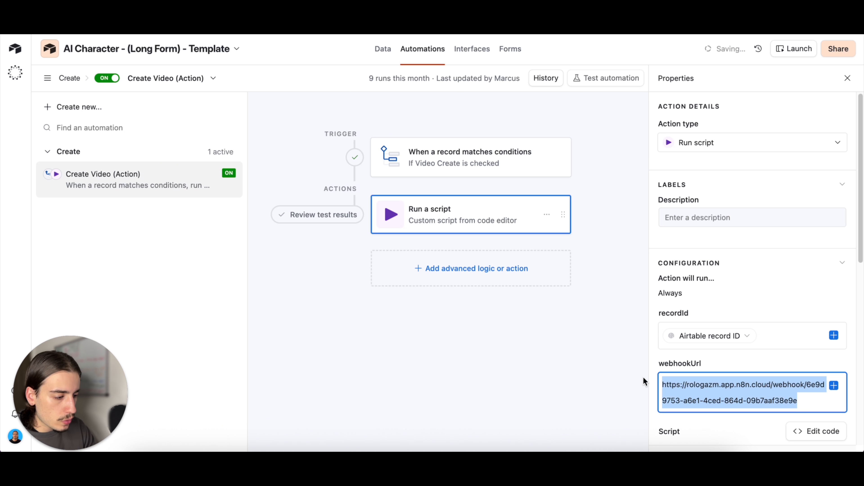
pyautogui.press('BackSpace')
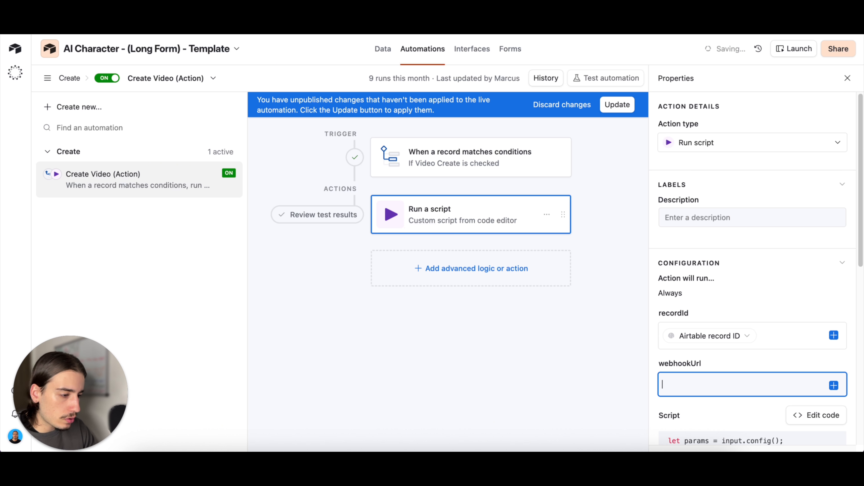
pyautogui.click(605, 112)
# Test the automation's trigger for records with Video Create checked, using a chosen record from the Content table
pyautogui.click(502, 165)
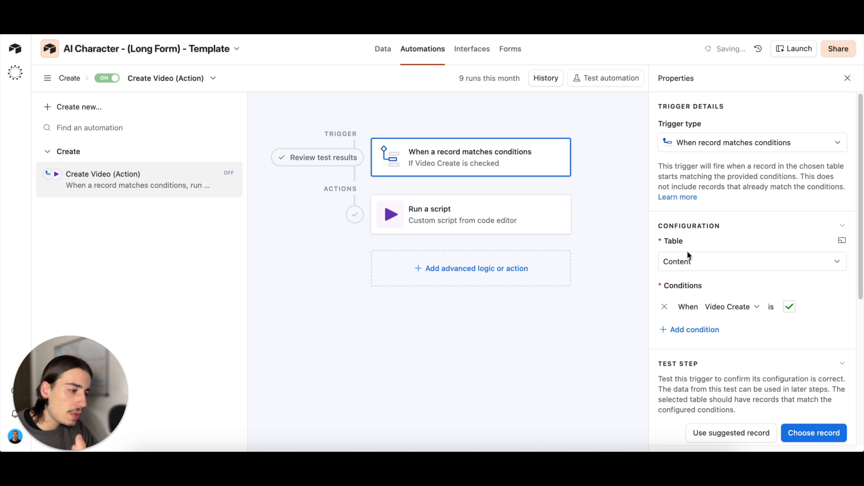
pyautogui.click(383, 50)
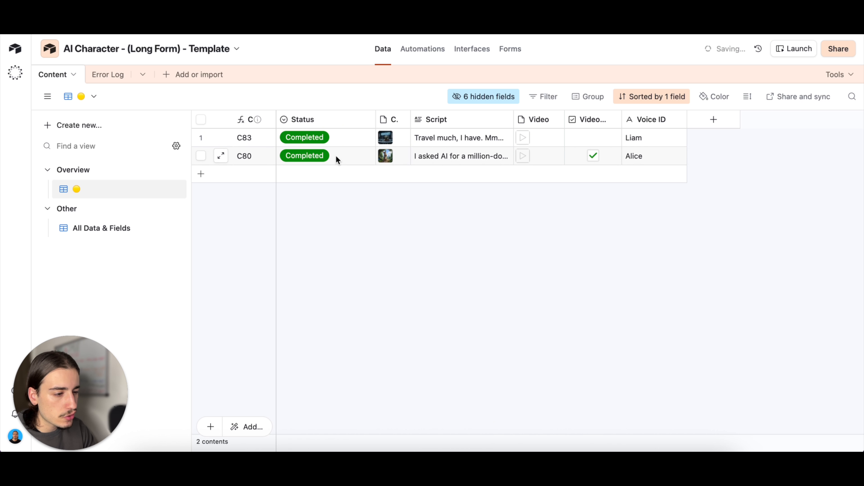
pyautogui.click(430, 56)
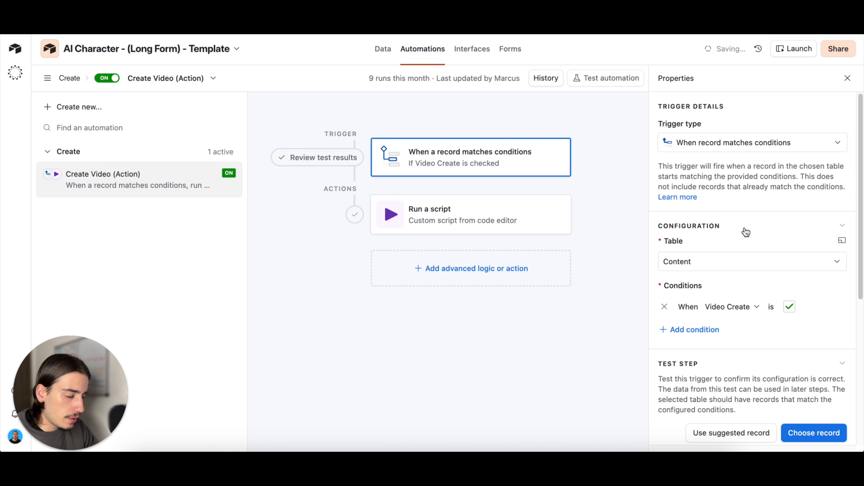
pyautogui.scroll(-2, 771, 304)
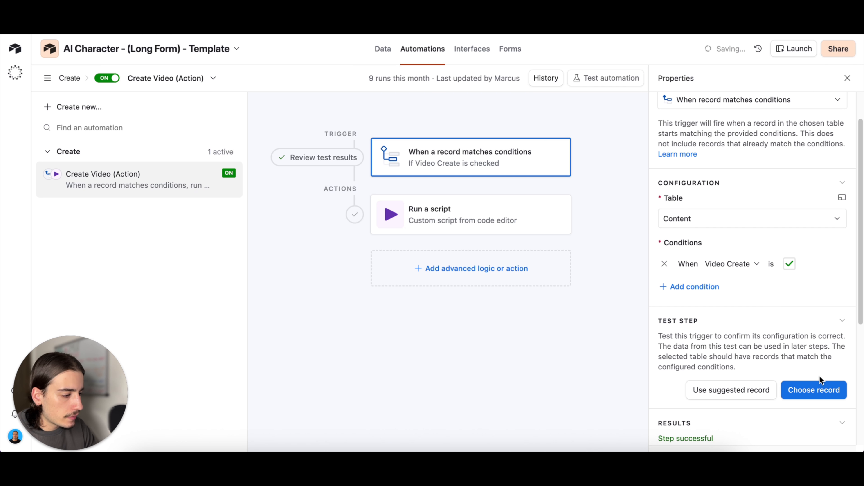
pyautogui.click(820, 386)
pyautogui.click(500, 181)
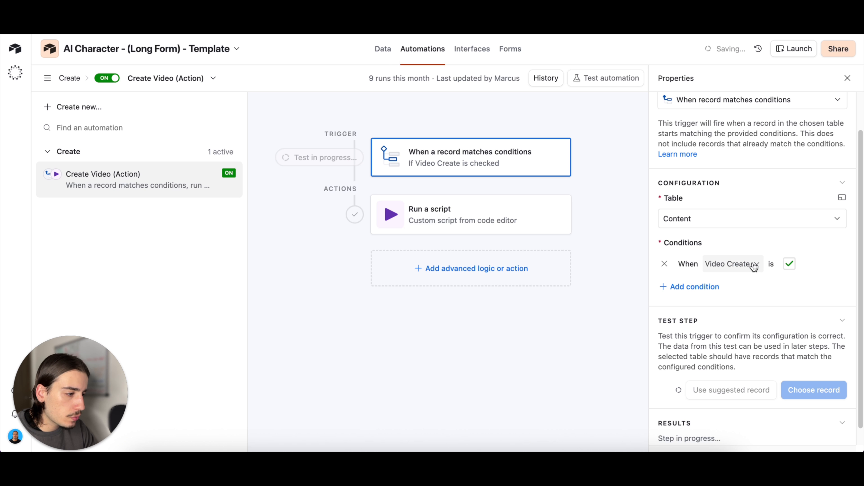
# Open the Run a script action's configuration in Airtable, and copy the Production URL from the Webhook node in n8n
pyautogui.click(514, 215)
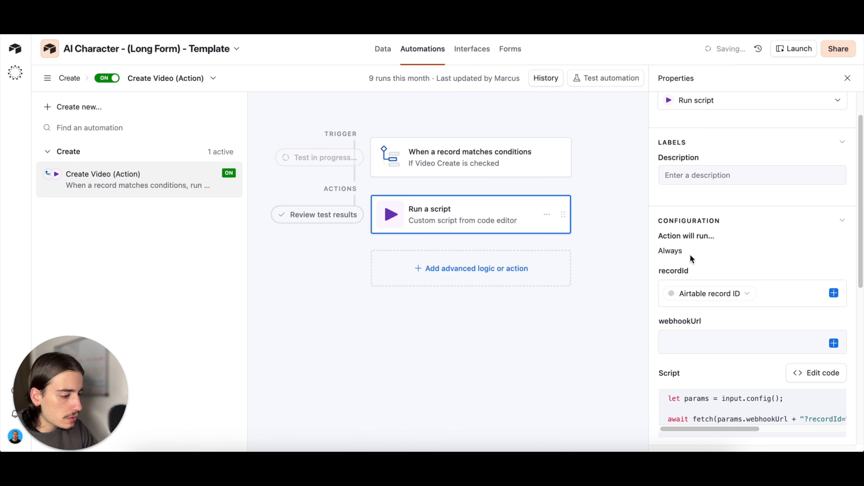
pyautogui.scroll(-2, 689, 254)
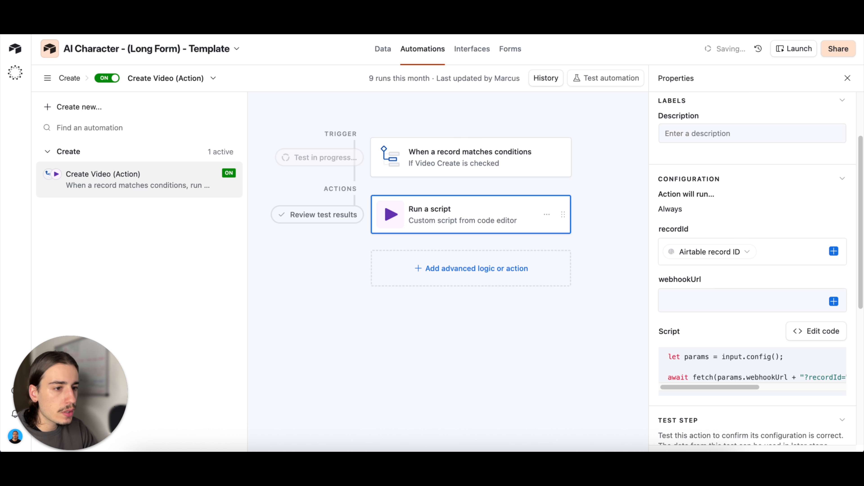
pyautogui.hotkey('ctrl', 'Tab')
pyautogui.doubleClick(294, 205)
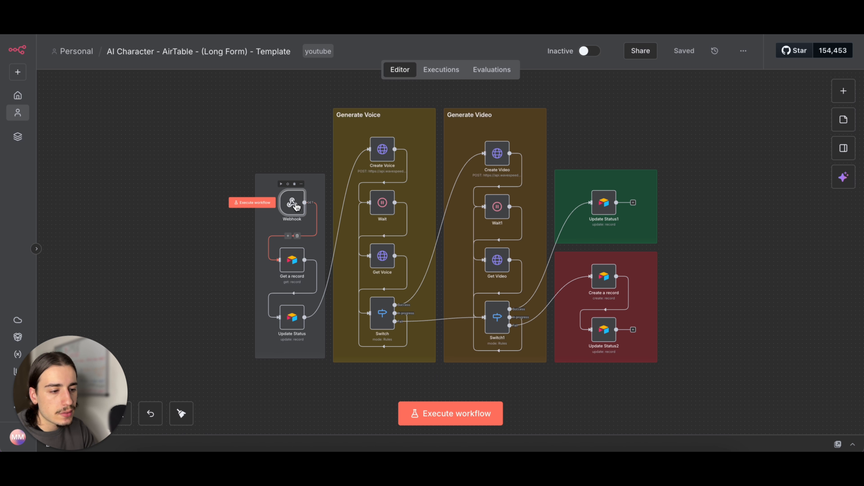
pyautogui.click(324, 130)
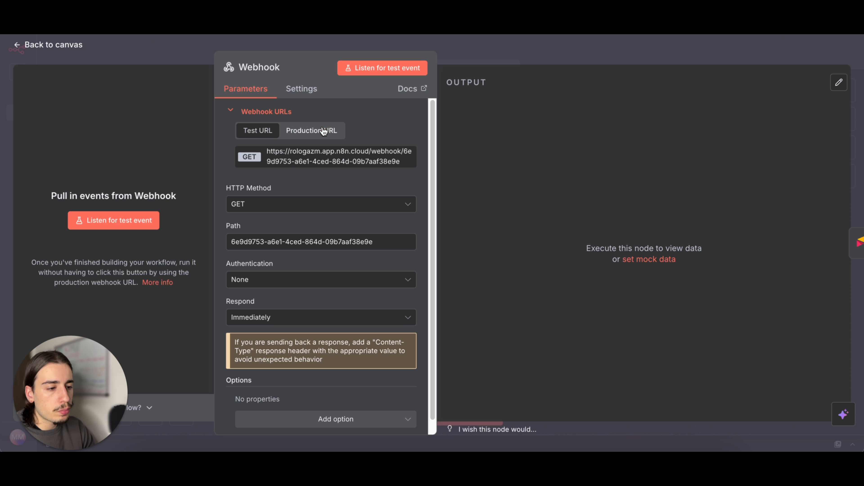
pyautogui.click(364, 161)
# Set the Run a script action's webhookUrl in Airtable to the copied production URL and publish the change
pyautogui.hotkey('ctrl', 'Tab')
pyautogui.click(728, 306)
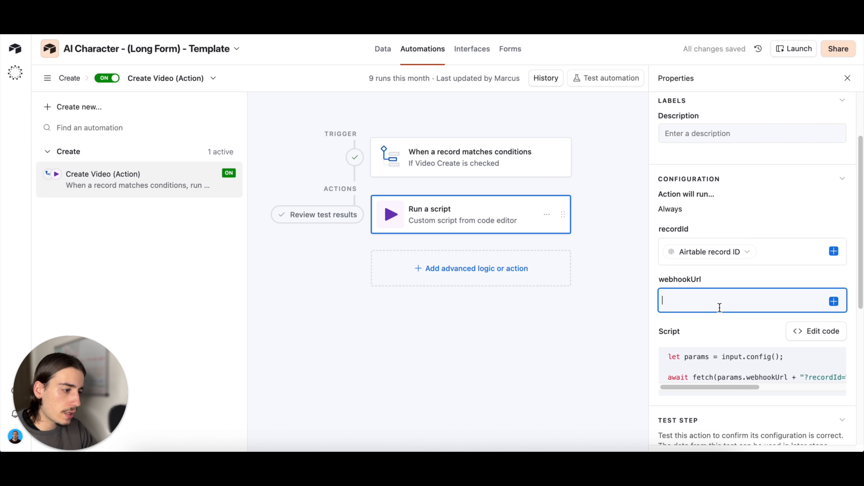
pyautogui.hotkey('ctrl', 'v')
pyautogui.click(617, 103)
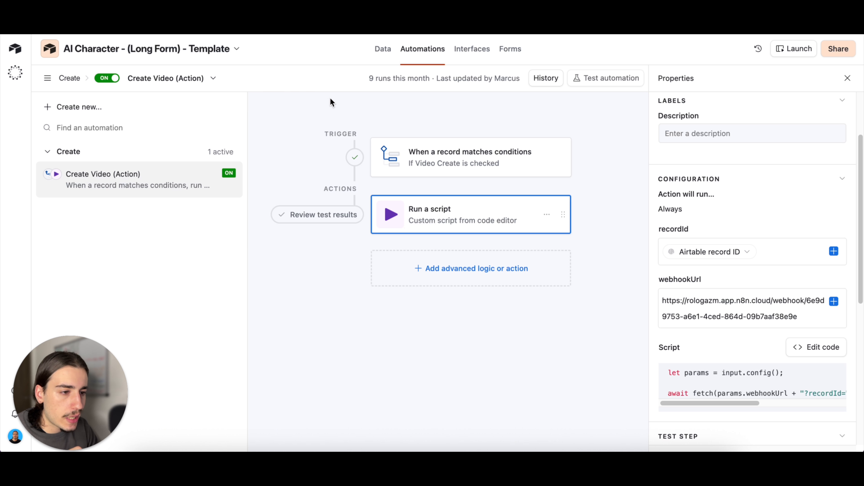
# Untick Video Create for record C80 in the Content table and close the Webhook node's settings in n8n
pyautogui.click(382, 48)
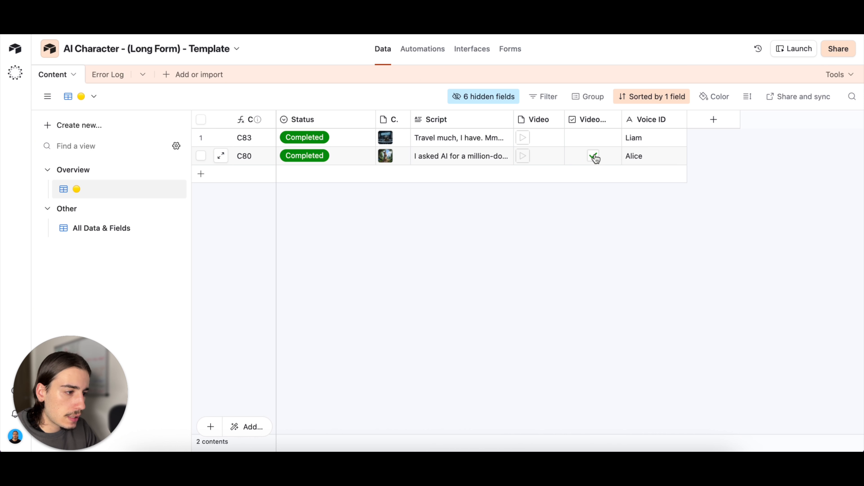
pyautogui.click(593, 156)
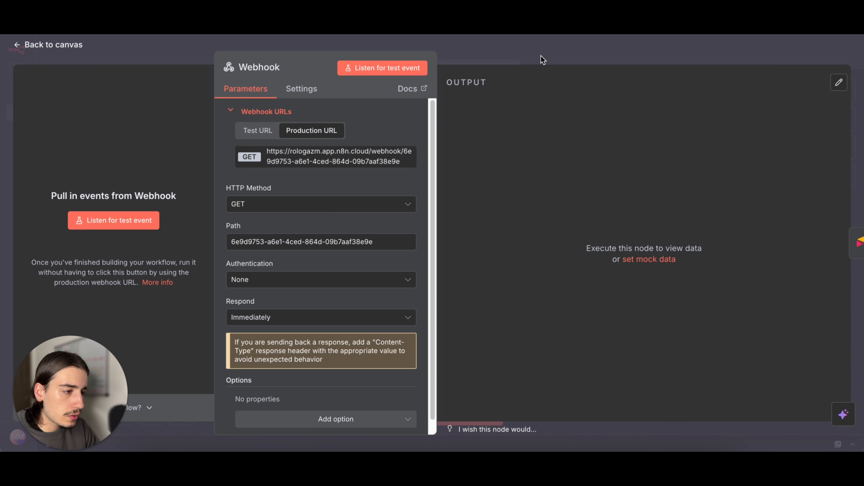
pyautogui.click(542, 60)
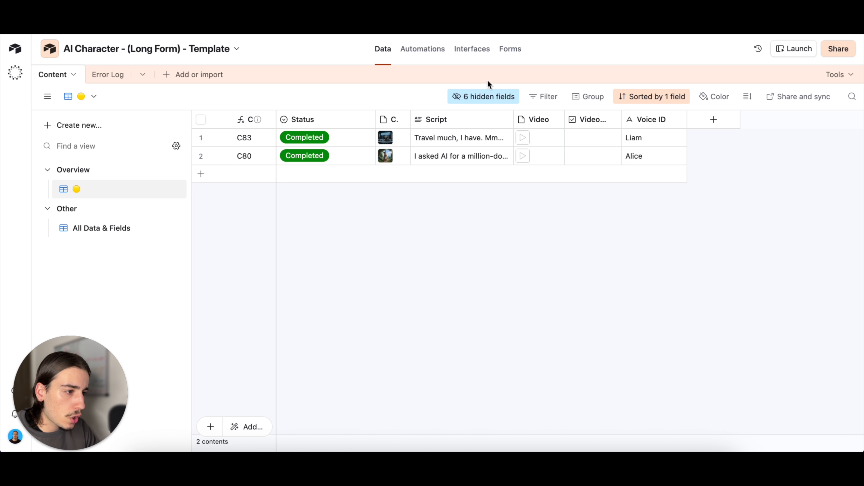
# Review the webhookUrl, script and test settings of the Run a script action in the Airtable automation
pyautogui.click(432, 58)
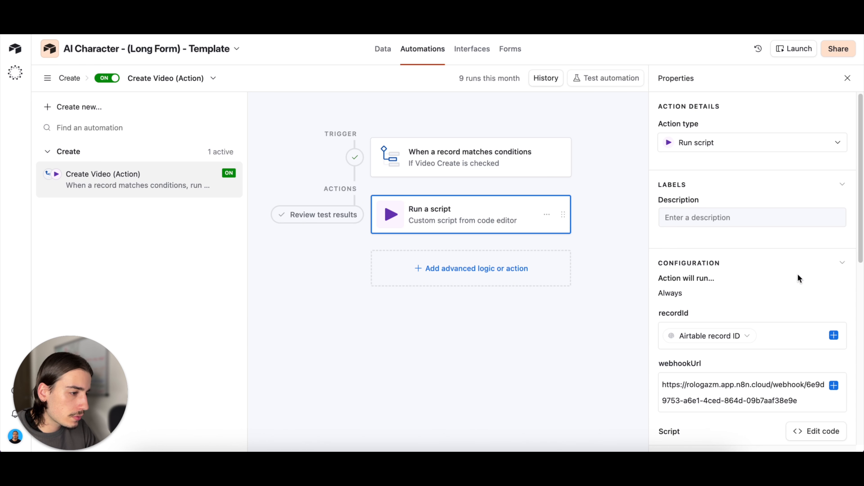
pyautogui.scroll(-3, 804, 346)
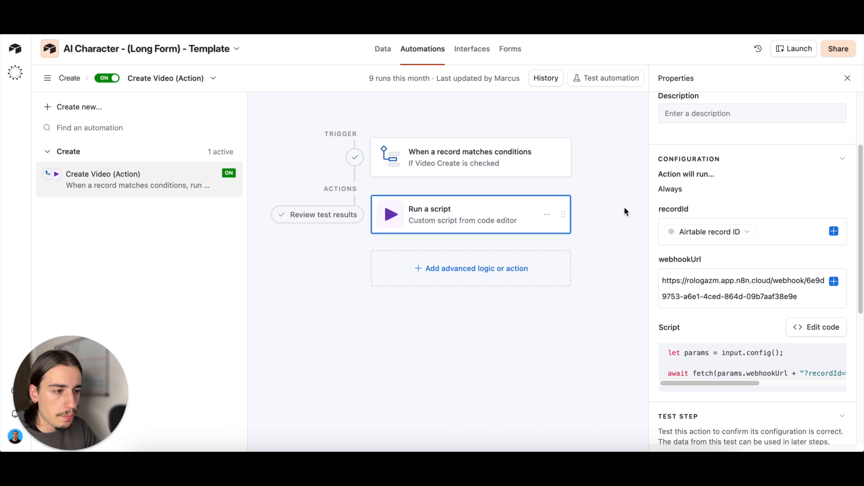
pyautogui.scroll(-2, 845, 324)
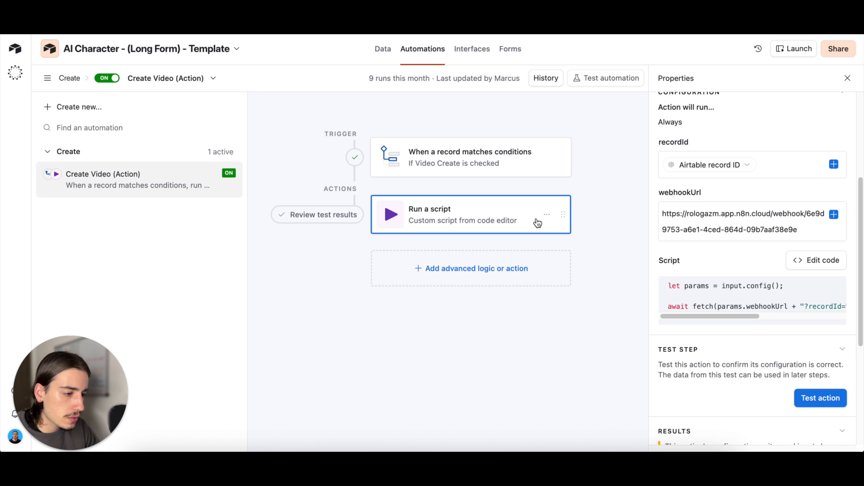
pyautogui.scroll(-1, 751, 294)
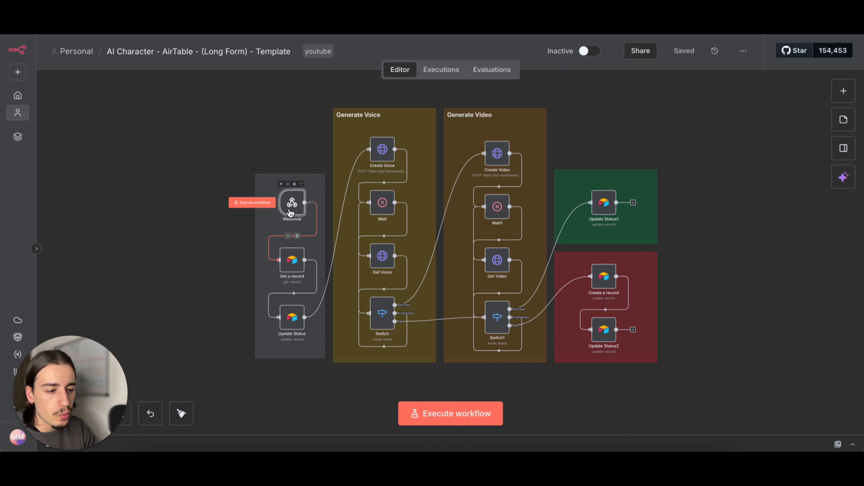
# Remove the connection between the Webhook and Get a record nodes in n8n and save the workflow
pyautogui.click(297, 235)
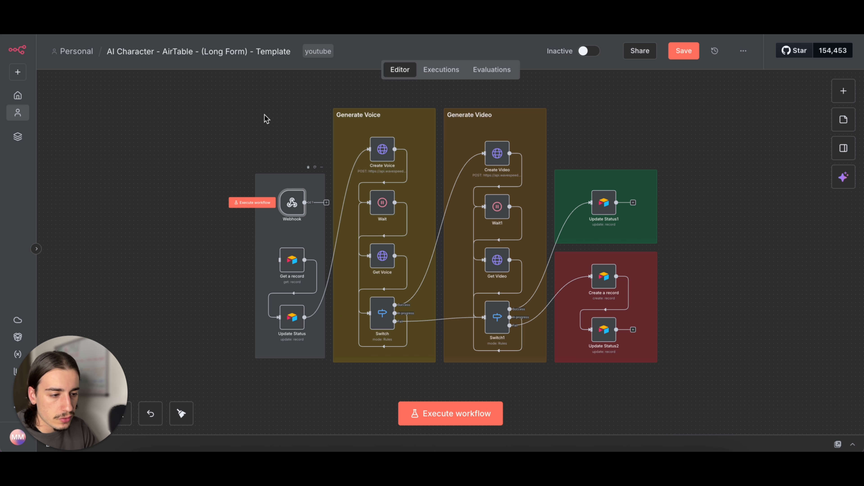
pyautogui.click(696, 52)
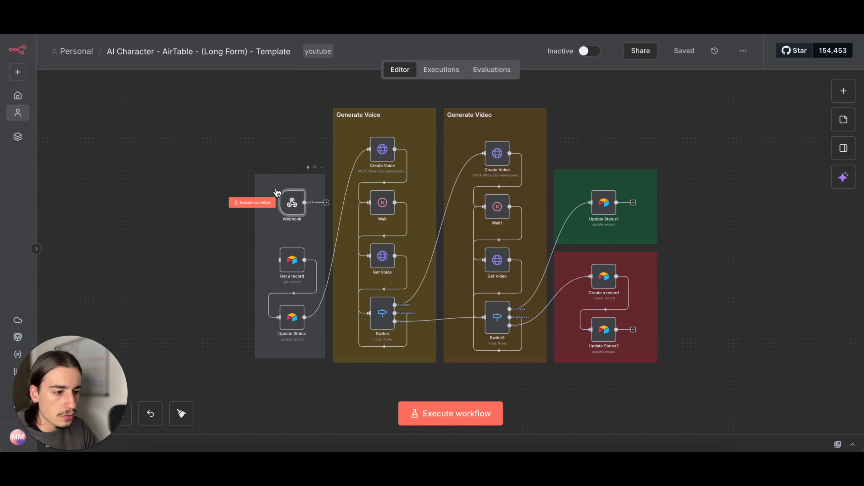
# Copy the Webhook node's Test URL, replace the Airtable script action's webhookUrl with it and publish the change
pyautogui.doubleClick(279, 194)
pyautogui.click(354, 160)
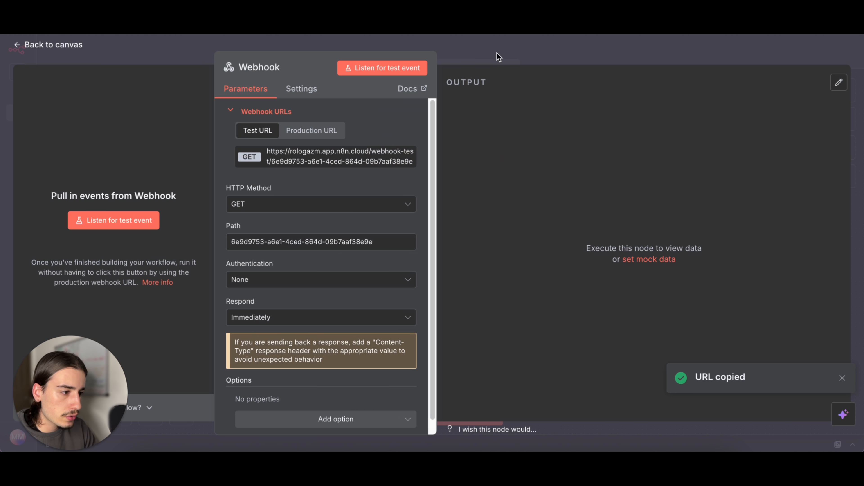
pyautogui.press('Escape')
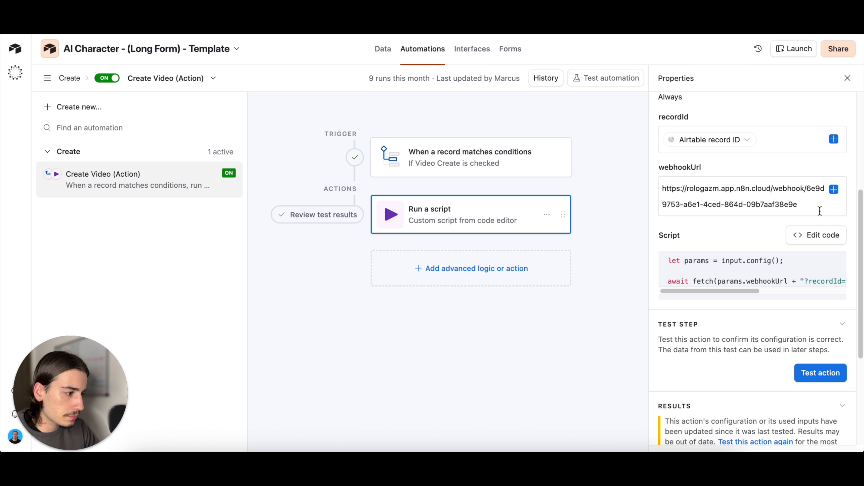
pyautogui.hotkey('ctrl', 'a')
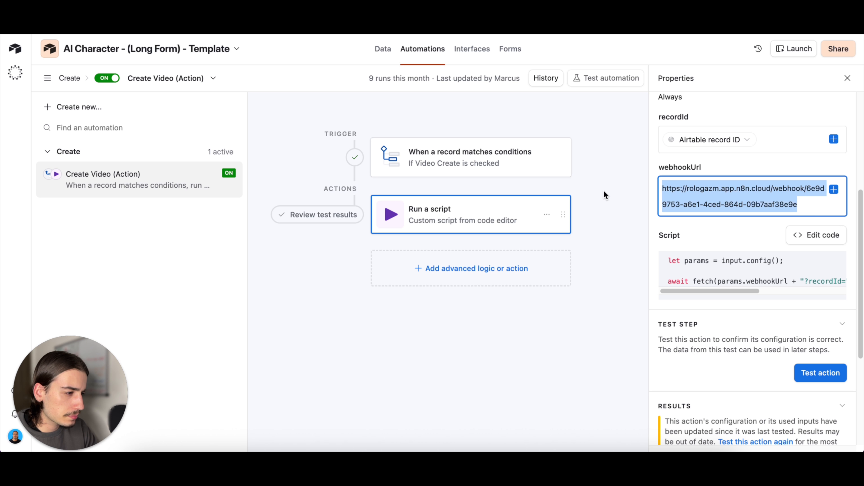
pyautogui.press('BackSpace')
pyautogui.hotkey('ctrl', 'v')
pyautogui.click(617, 105)
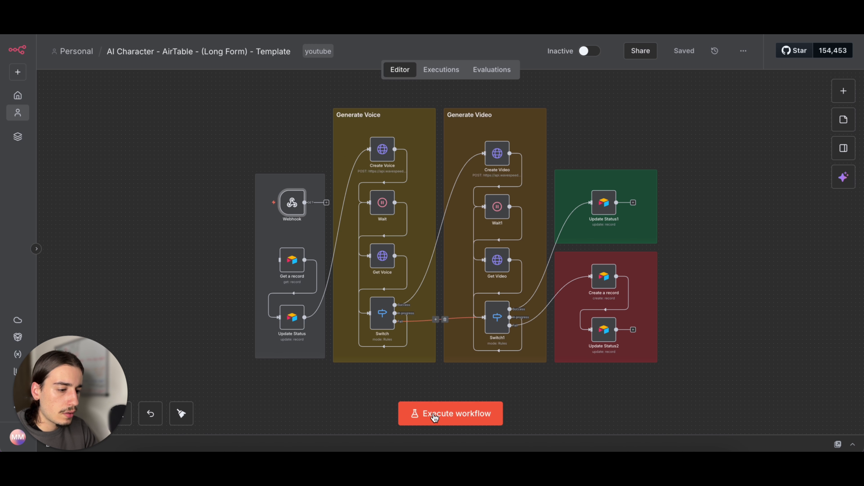
# Execute the n8n workflow so it listens for the webhook, and test the Run a script action in Airtable
pyautogui.click(484, 414)
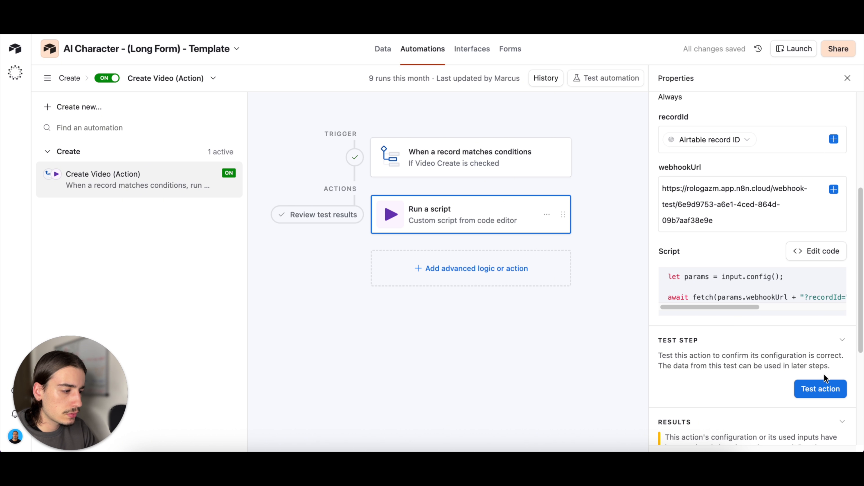
pyautogui.click(827, 390)
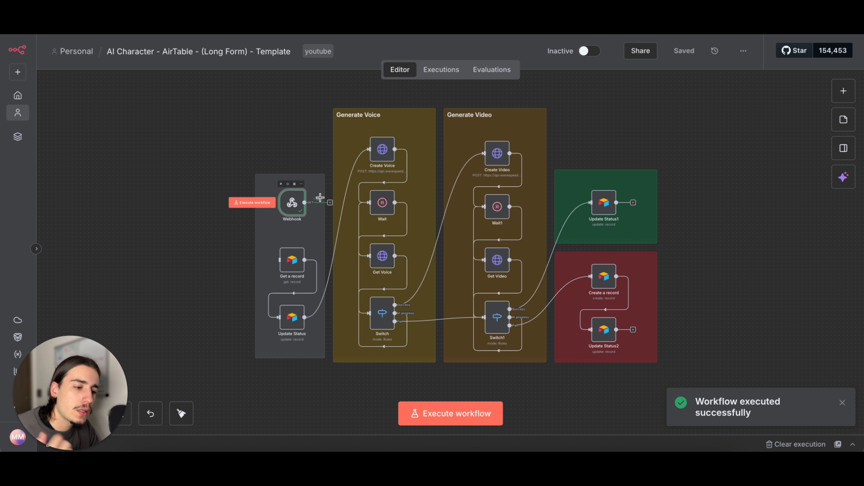
# Reconnect the Webhook node to Get a record in n8n, save the workflow and review the Get a record parameters
pyautogui.moveTo(305, 202); pyautogui.dragTo(281, 258)
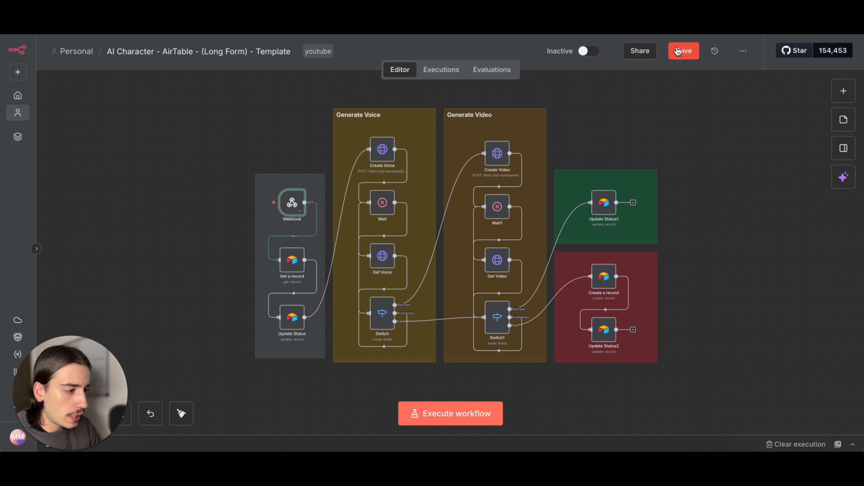
pyautogui.click(683, 50)
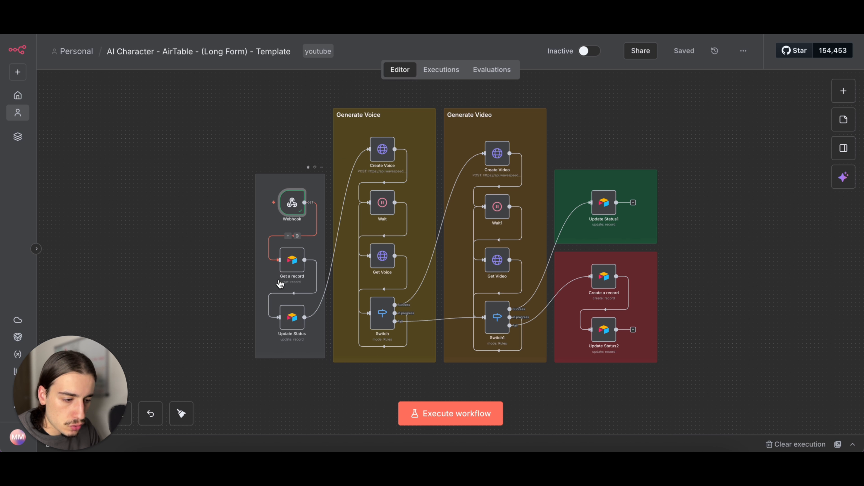
pyautogui.doubleClick(292, 260)
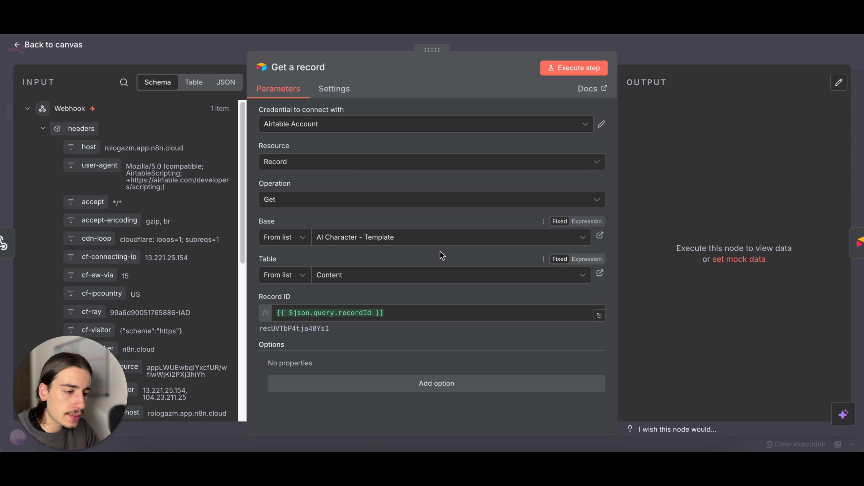
pyautogui.click(651, 49)
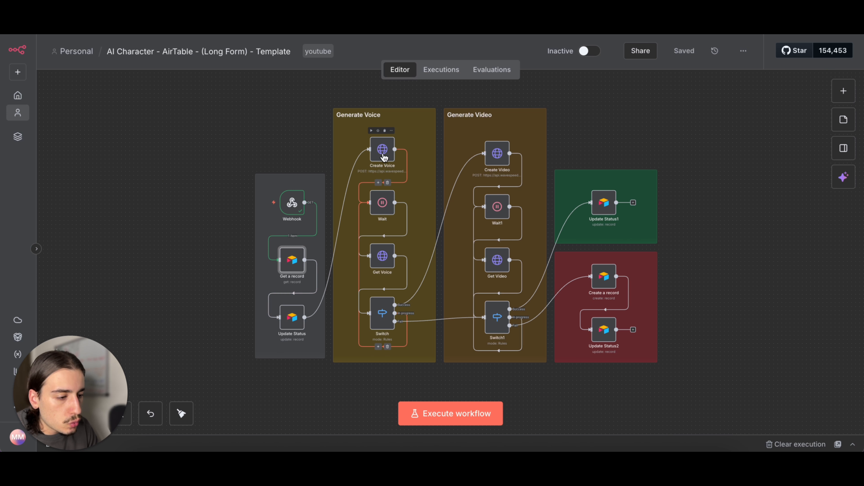
# Activate the n8n workflow and copy the Production URL from its Webhook node
pyautogui.click(589, 51)
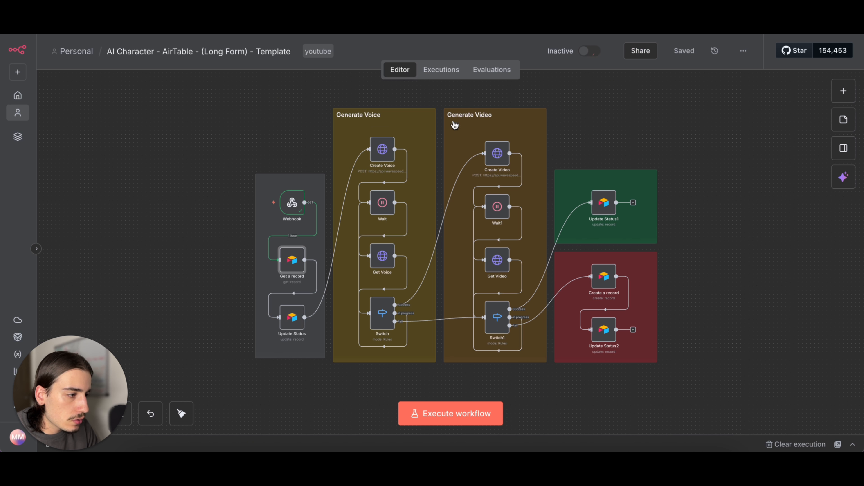
pyautogui.doubleClick(299, 206)
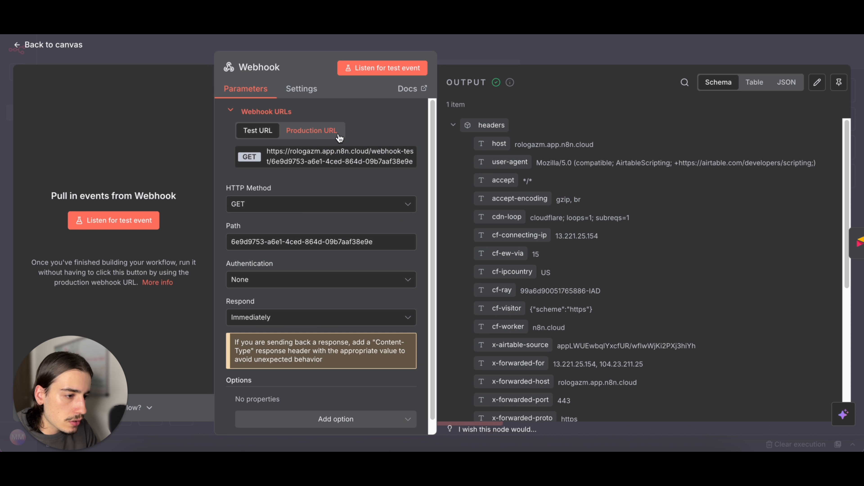
pyautogui.click(310, 130)
pyautogui.click(341, 157)
pyautogui.click(441, 48)
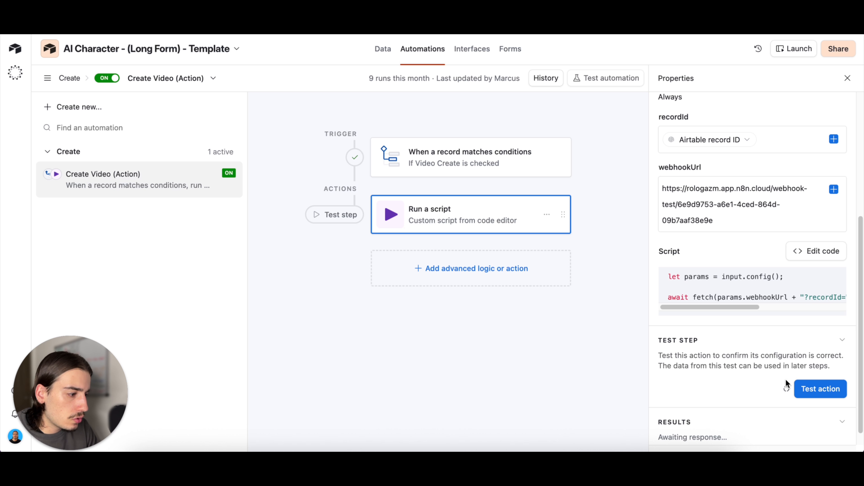
# Replace the test address in the Airtable script action's webhookUrl with the production URL and publish the automation
pyautogui.click(778, 213)
pyautogui.hotkey('ctrl', 'a')
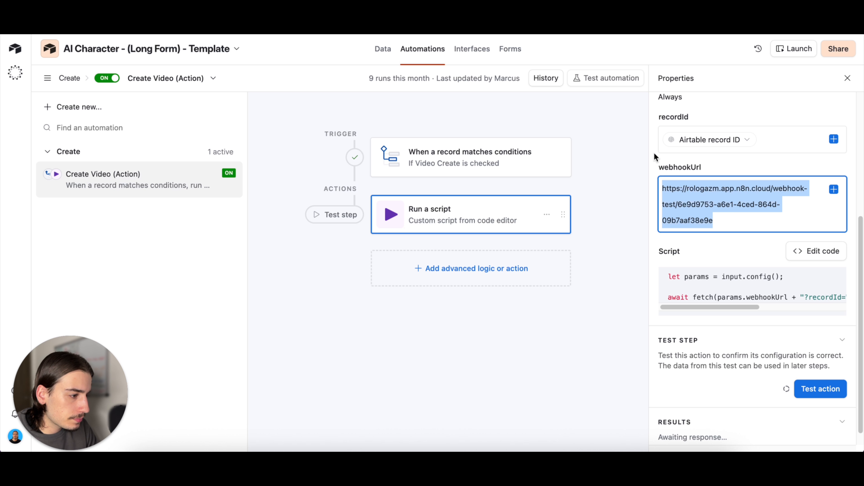
pyautogui.hotkey('ctrl', 'v')
pyautogui.click(618, 101)
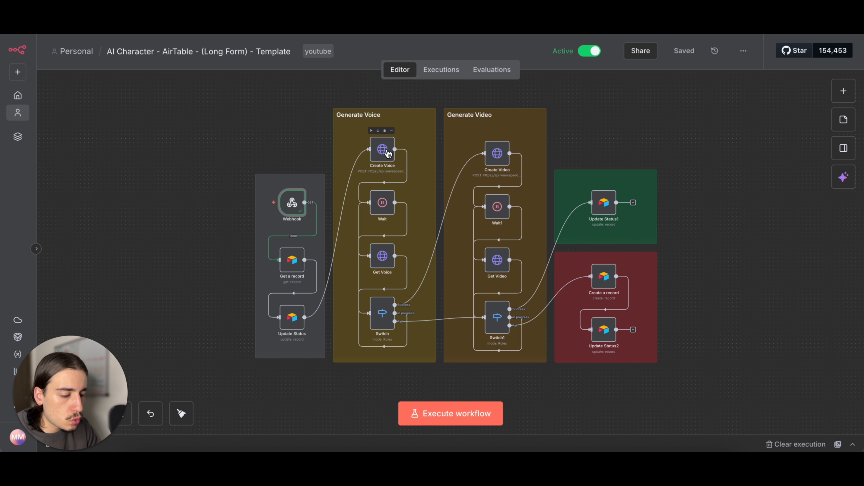
# Examine the Create Voice node's request URL, authentication and header settings in n8n
pyautogui.doubleClick(387, 154)
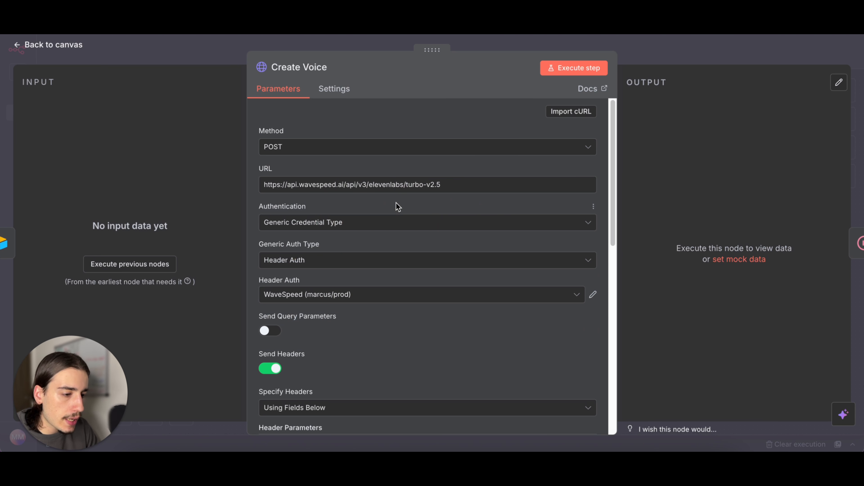
pyautogui.scroll(-1, 400, 204)
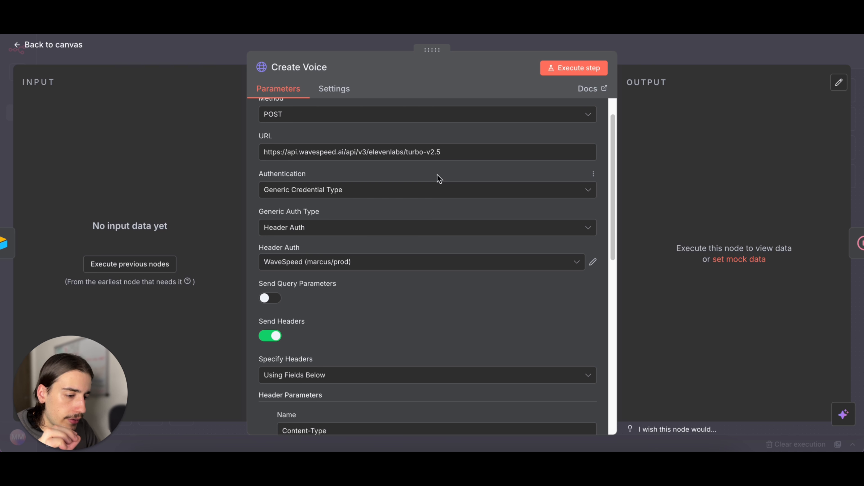
pyautogui.scroll(-1, 438, 175)
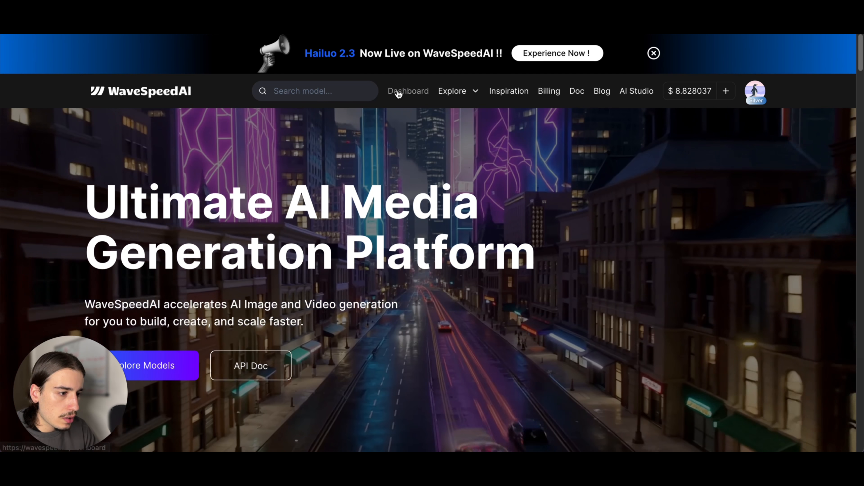
# Open the WaveSpeedAI dashboard and review its list of generation requests
pyautogui.click(397, 91)
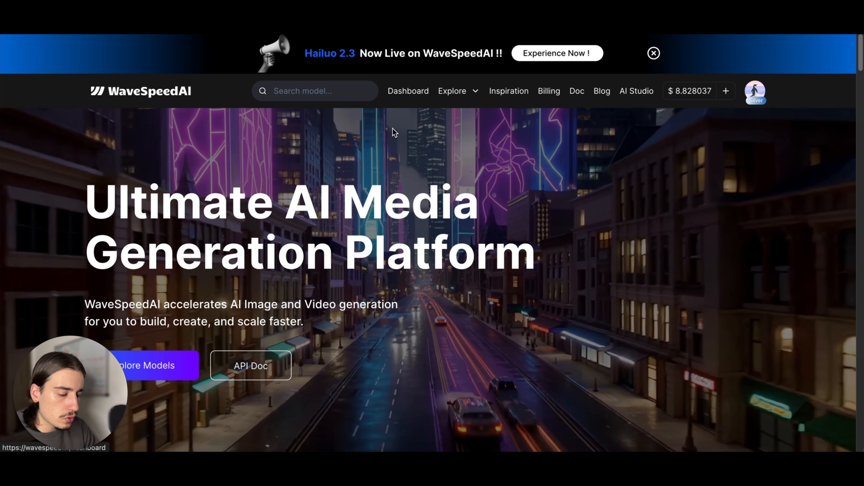
pyautogui.scroll(-2, 418, 224)
pyautogui.scroll(-6, 418, 225)
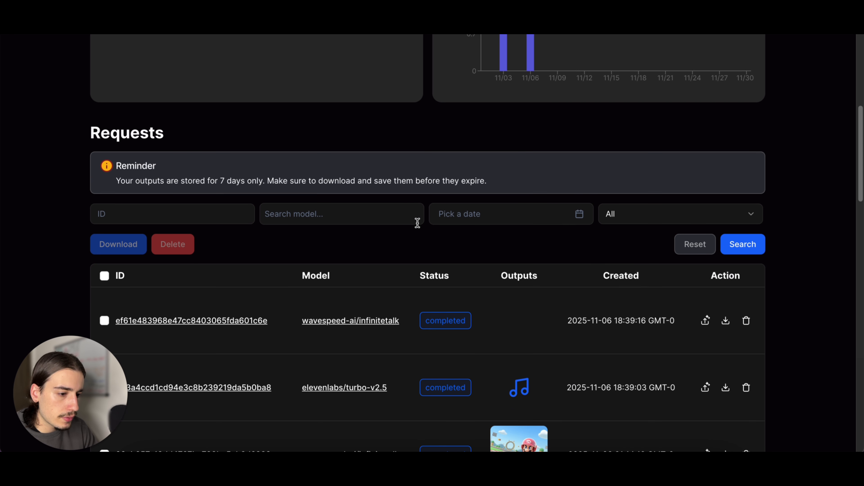
# Open the WaveSpeedAI API keys page and inspect the WaveSpeed header credential used by the Create Voice node in n8n
pyautogui.scroll(8, 417, 224)
pyautogui.click(287, 122)
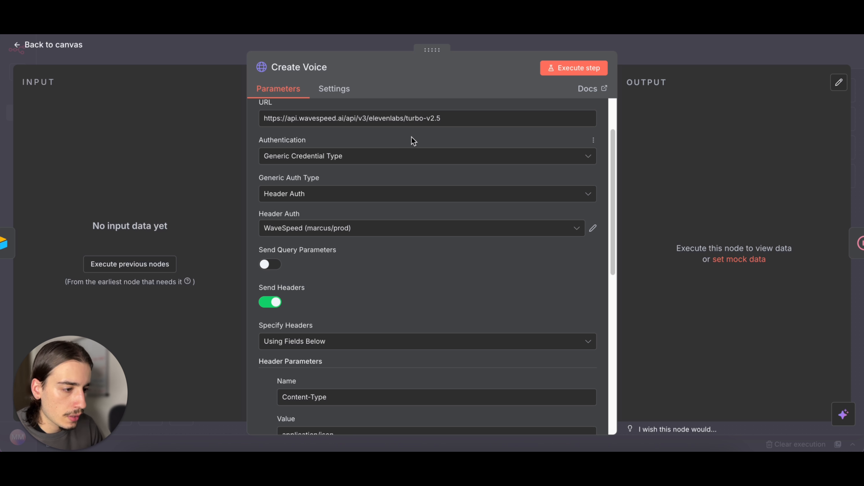
pyautogui.scroll(1, 413, 141)
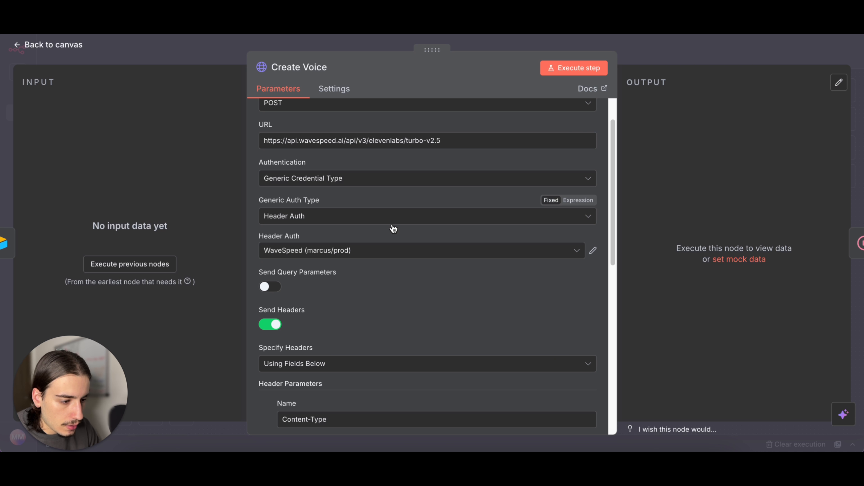
pyautogui.click(593, 252)
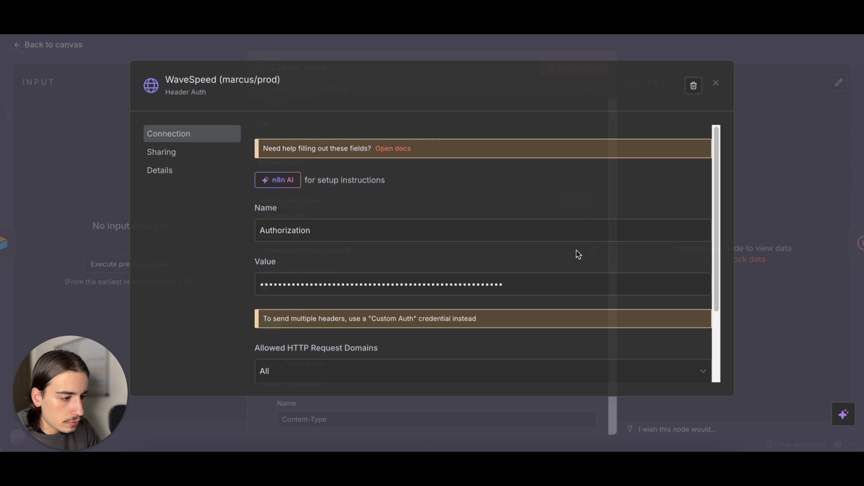
pyautogui.click(715, 84)
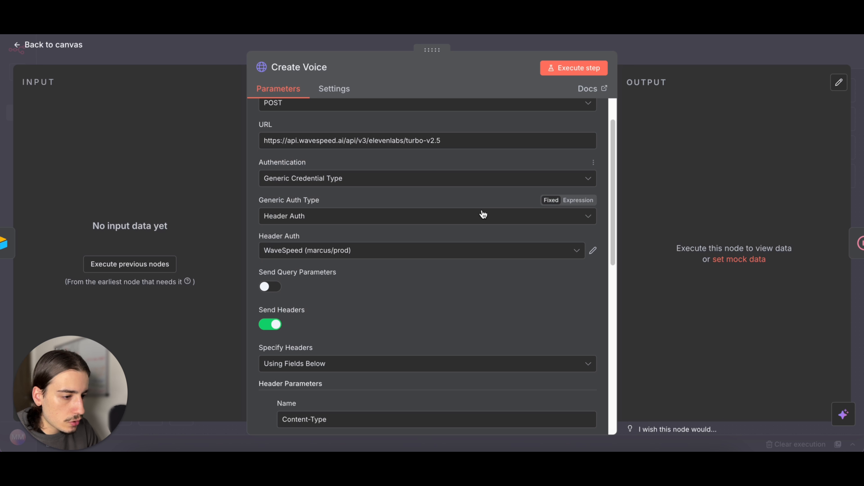
pyautogui.click(593, 251)
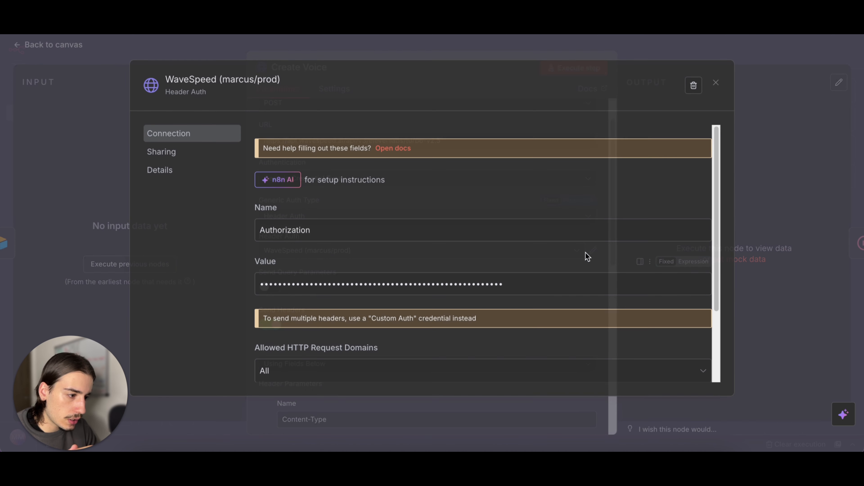
pyautogui.click(714, 84)
# Draft a new Header Auth credential with the name Authorization and the expression value Bearer, discard it unsaved and close the node
pyautogui.click(456, 250)
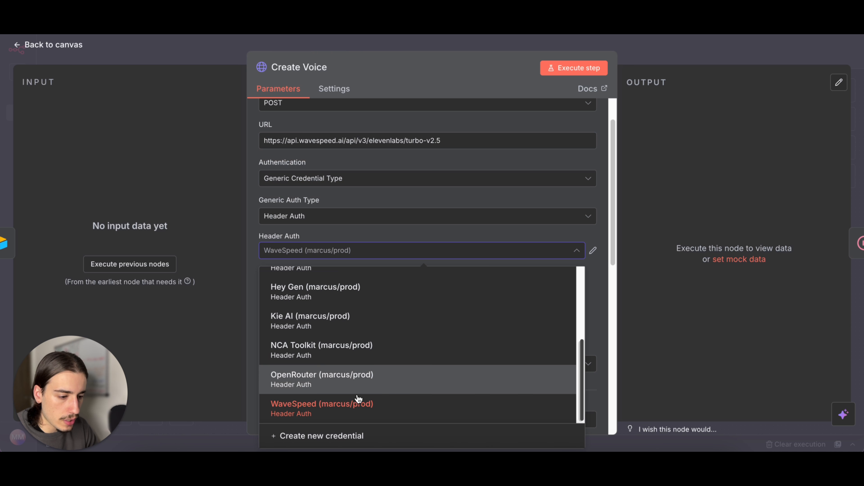
pyautogui.click(341, 437)
pyautogui.click(339, 231)
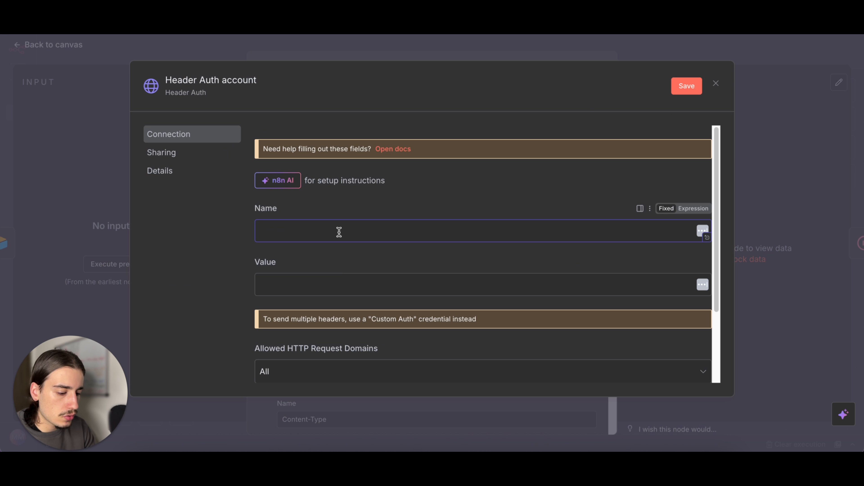
pyautogui.write('Authorization')
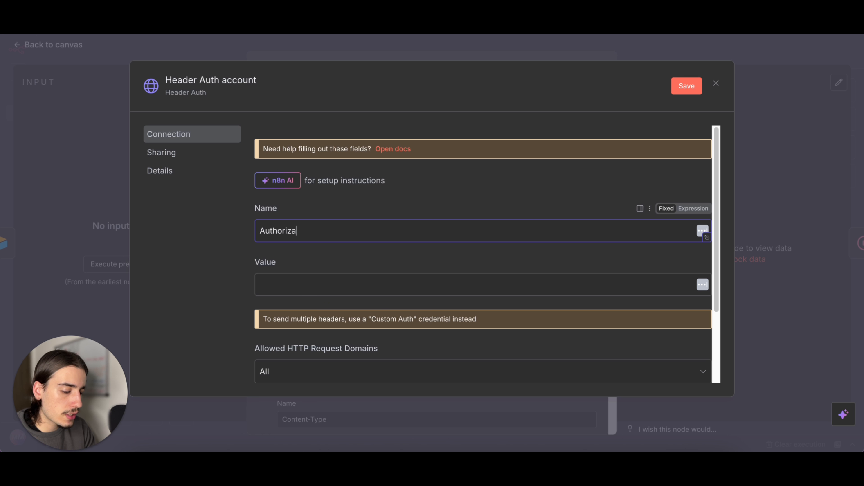
pyautogui.click(361, 276)
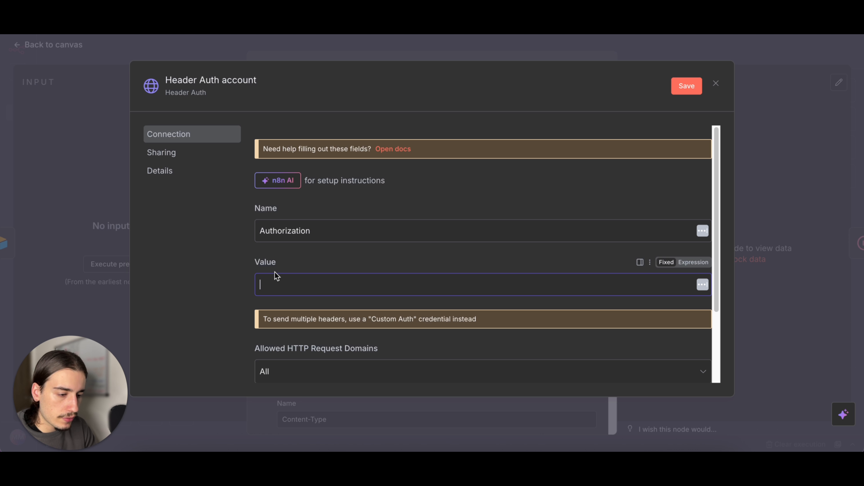
pyautogui.click(694, 263)
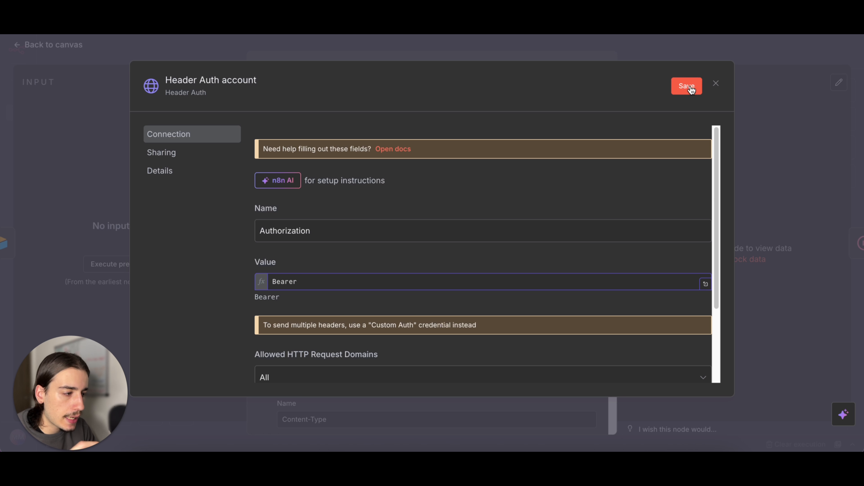
pyautogui.click(715, 84)
pyautogui.click(469, 274)
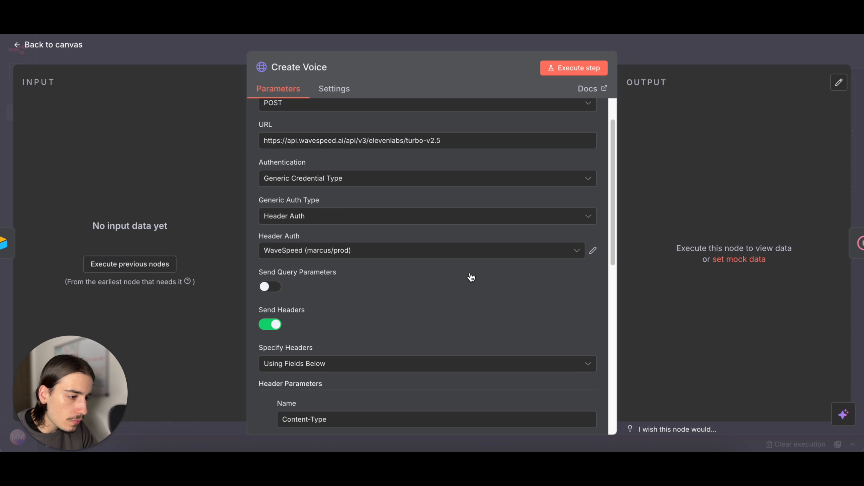
pyautogui.click(658, 48)
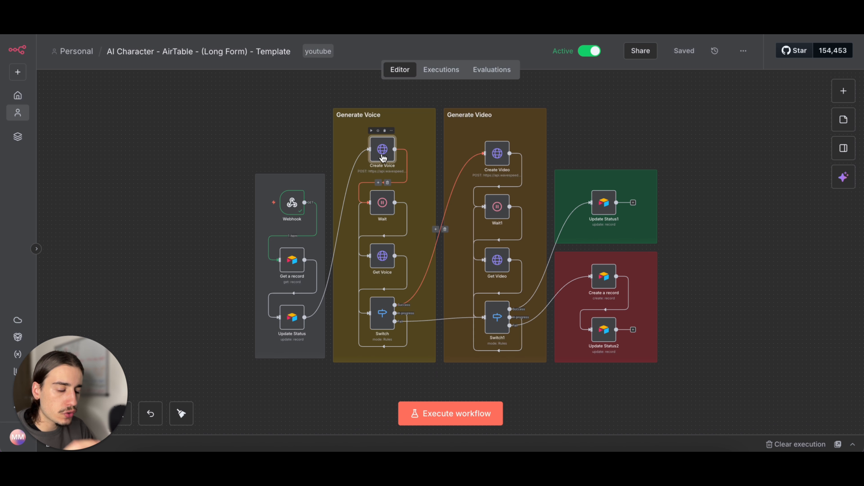
# Examine the Create Voice node's JSON body expression and the Get Voice node's request settings
pyautogui.doubleClick(383, 157)
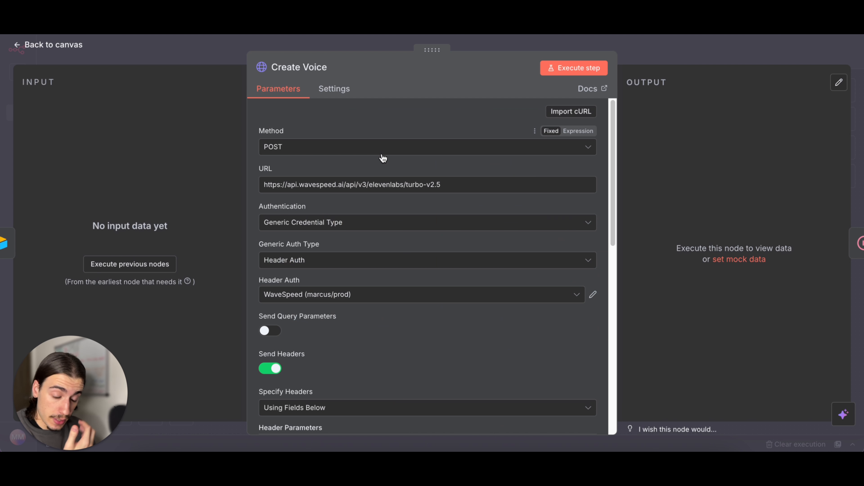
pyautogui.scroll(-10, 420, 200)
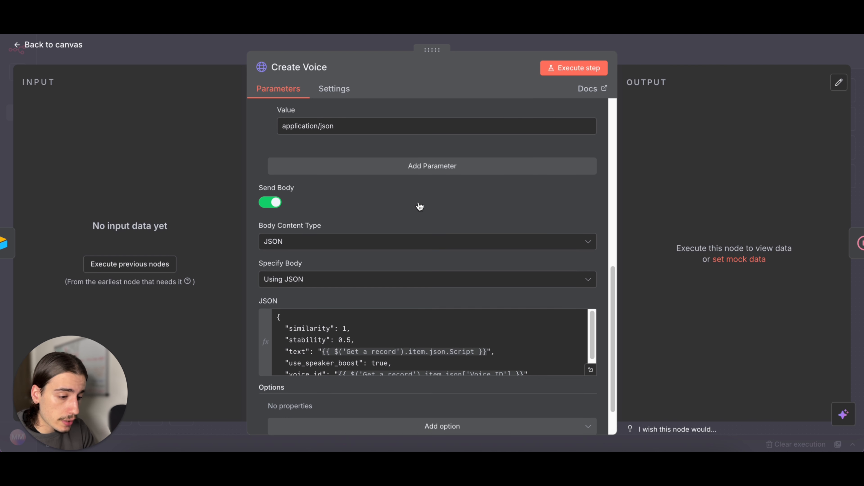
pyautogui.scroll(-3, 420, 206)
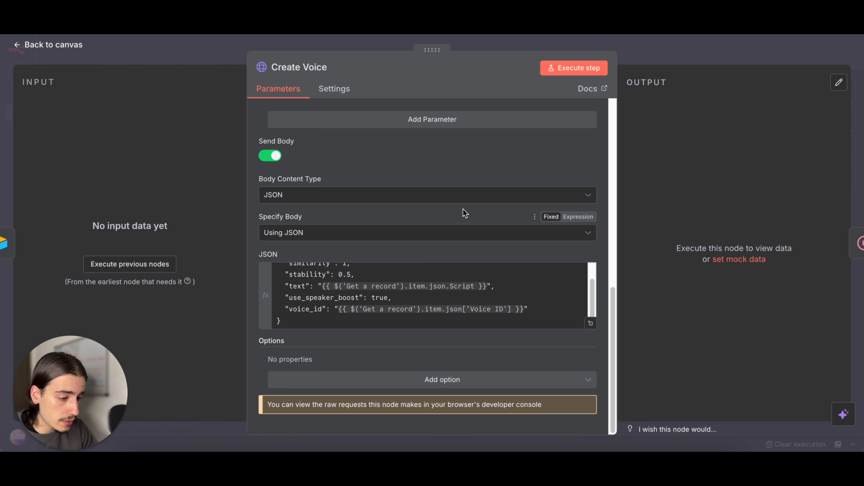
pyautogui.scroll(1, 463, 211)
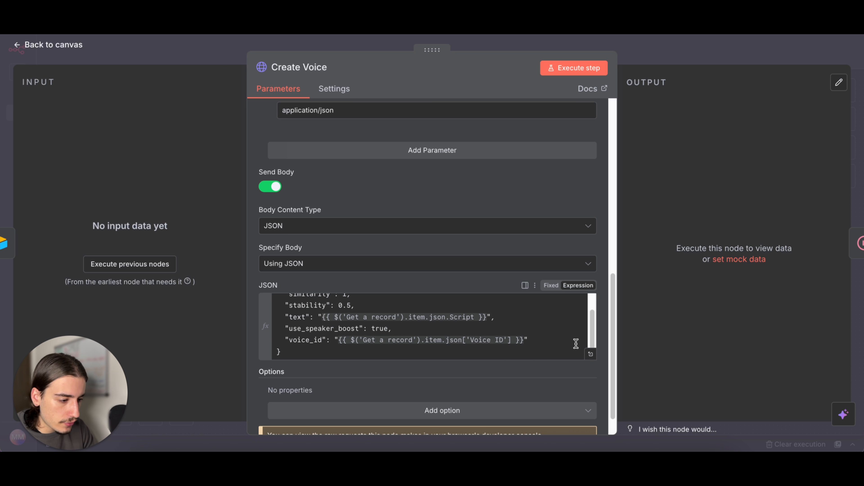
pyautogui.click(591, 354)
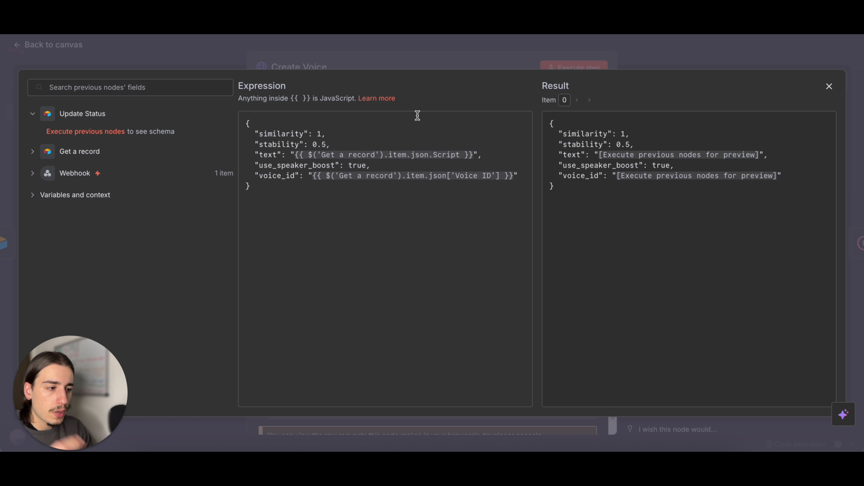
pyautogui.click(694, 51)
pyautogui.click(687, 55)
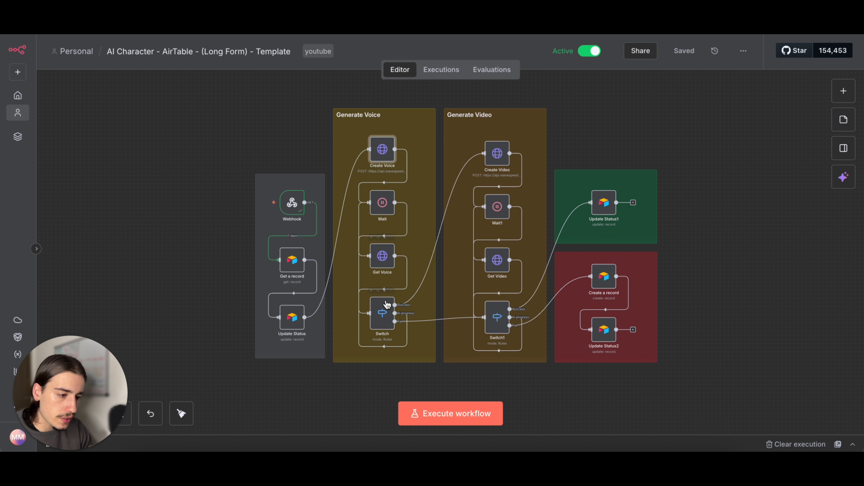
pyautogui.doubleClick(382, 256)
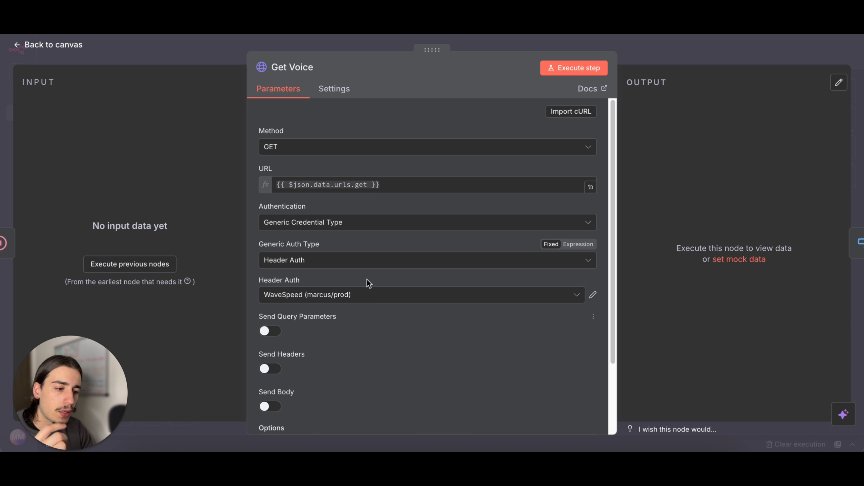
pyautogui.click(642, 61)
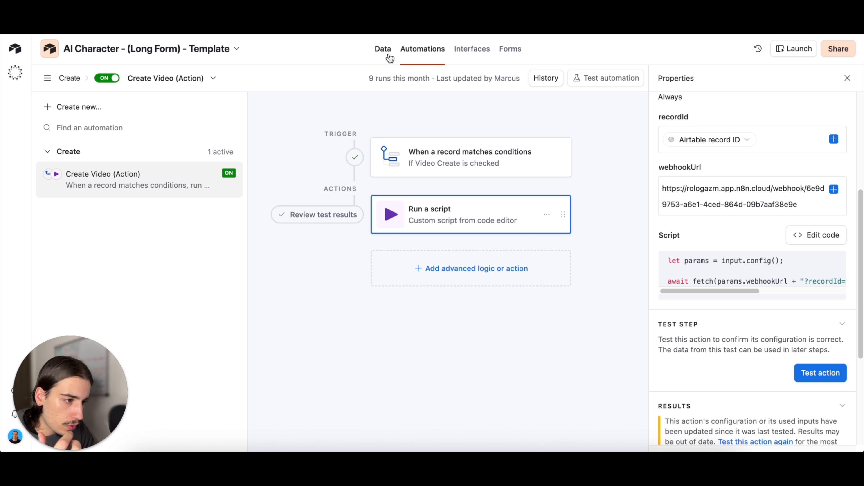
# Switch to the Airtable base's data and add a record to the Content table with status New
pyautogui.click(383, 49)
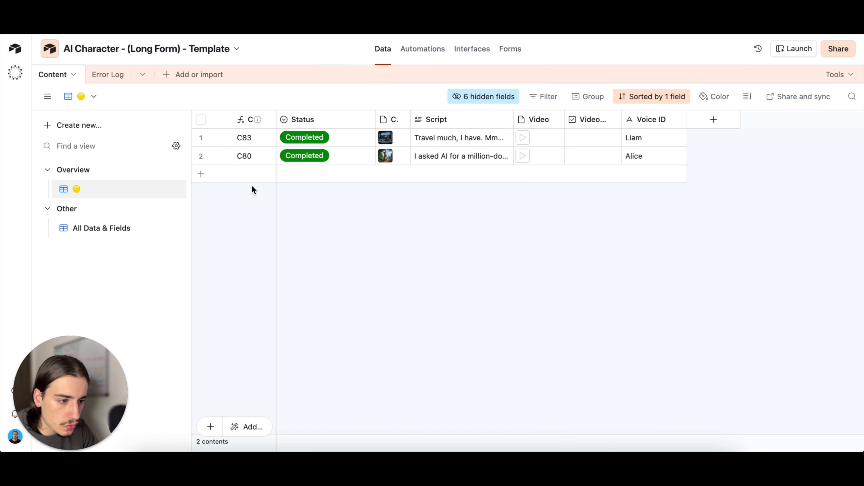
pyautogui.click(202, 174)
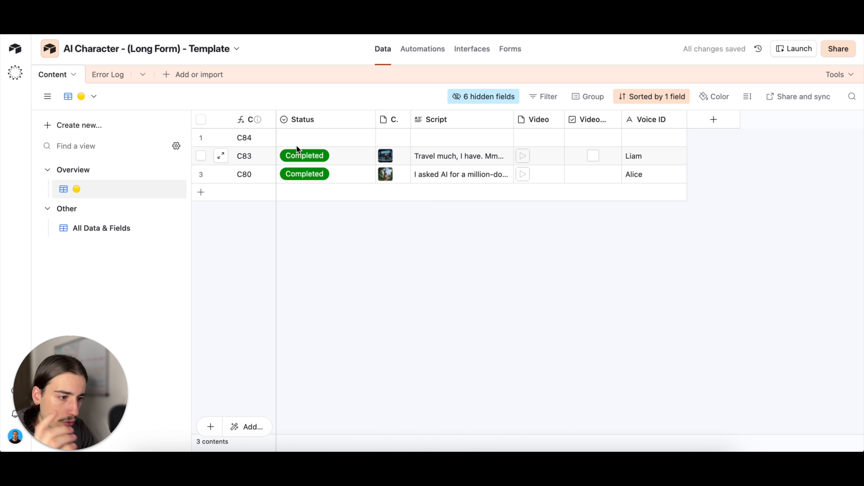
pyautogui.click(308, 138)
pyautogui.click(308, 138)
pyautogui.click(295, 194)
# Upload the Gemini-generated podcast character PNG from local files to the new record's image attachment field
pyautogui.click(437, 138)
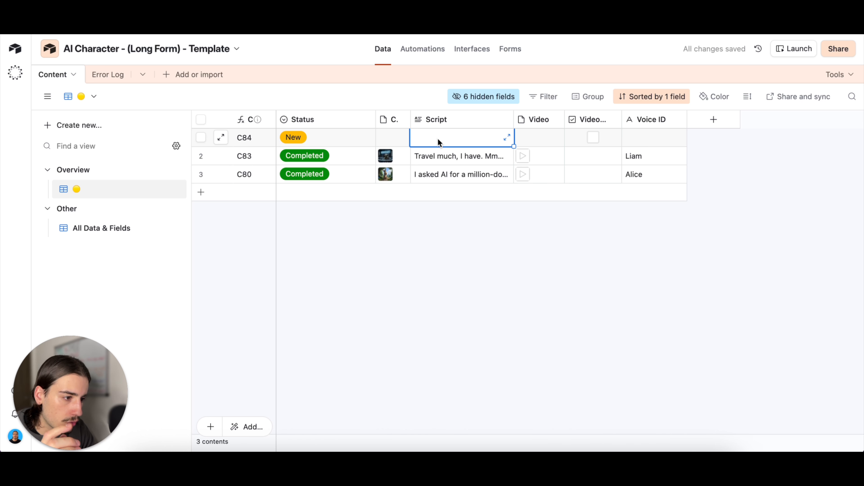
pyautogui.click(401, 137)
pyautogui.click(384, 137)
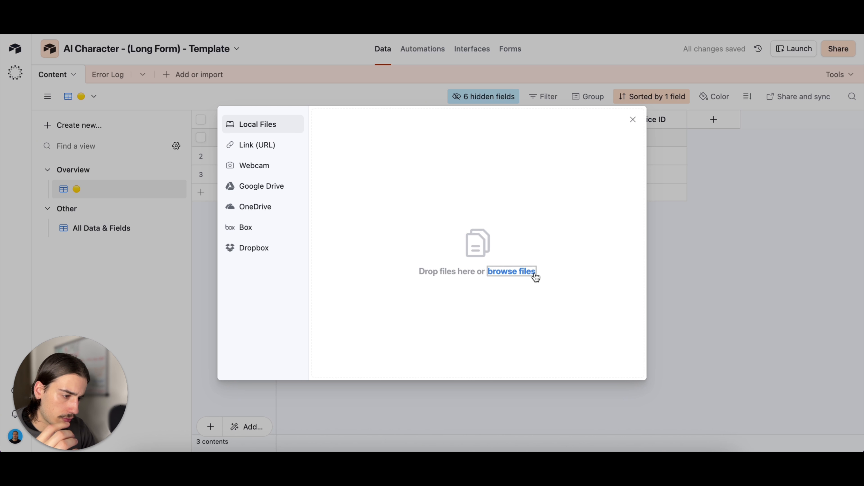
pyautogui.click(633, 119)
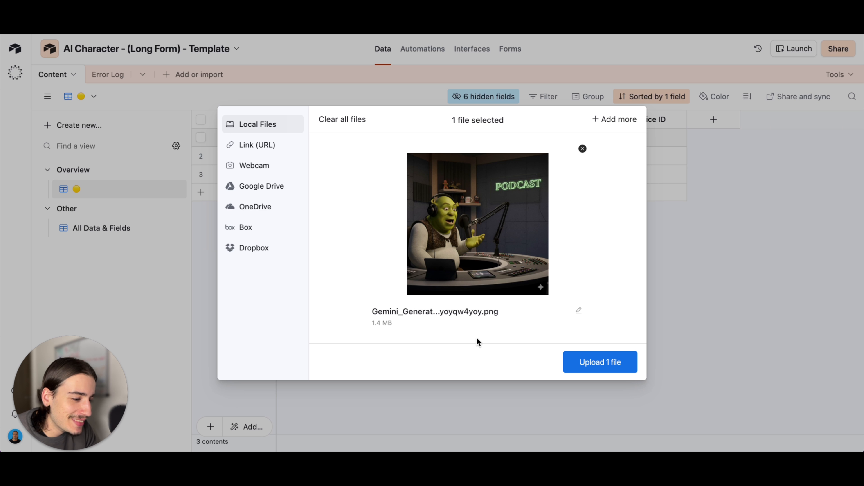
pyautogui.click(594, 368)
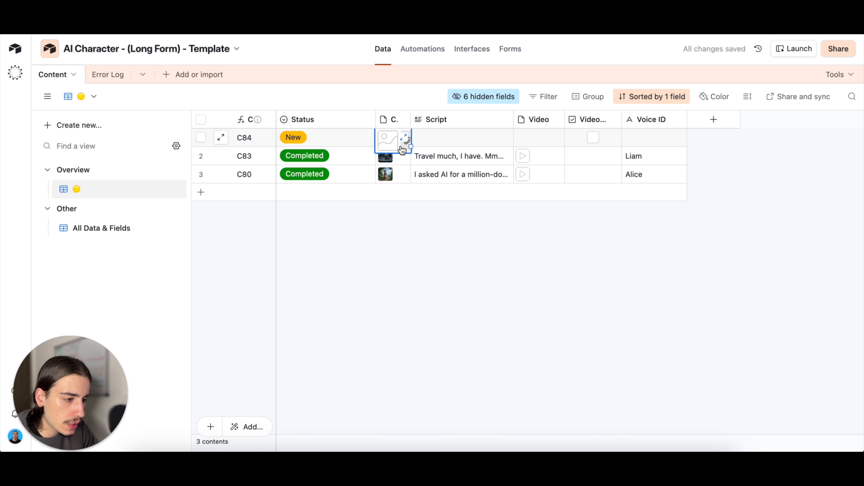
# Review the full script text of record C80
pyautogui.click(447, 156)
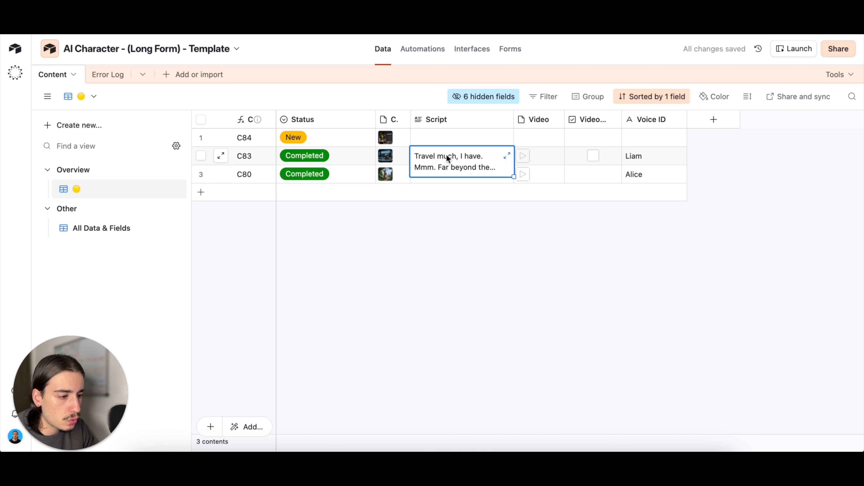
pyautogui.click(494, 175)
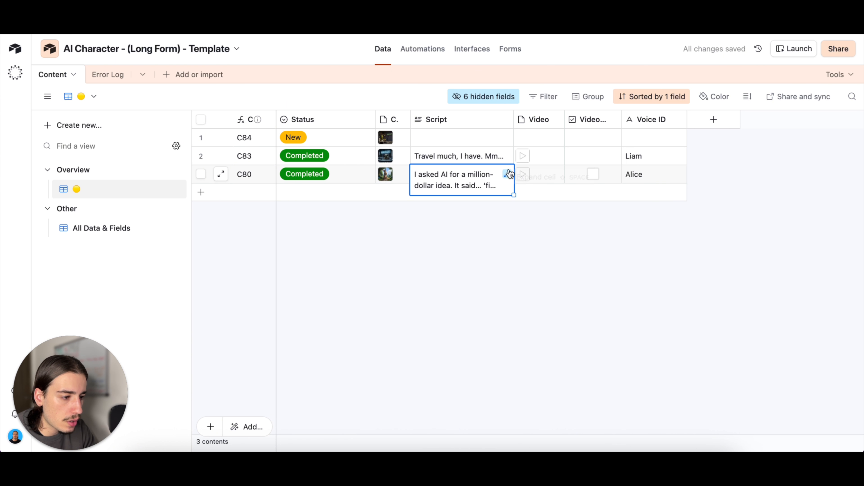
pyautogui.click(507, 173)
pyautogui.moveTo(523, 183); pyautogui.dragTo(526, 146)
pyautogui.click(600, 172)
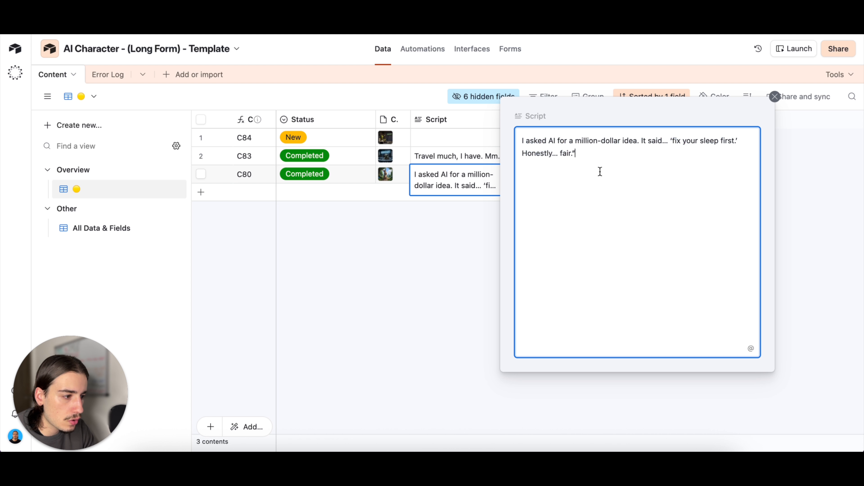
pyautogui.click(430, 280)
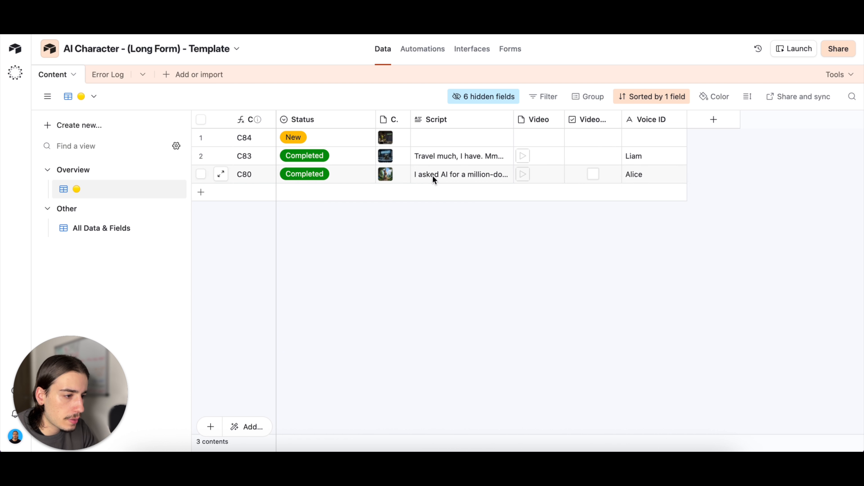
# Copy the opening of record C83's script, up to "Heh heh.", into the new record's Script field
pyautogui.click(475, 152)
pyautogui.click(507, 156)
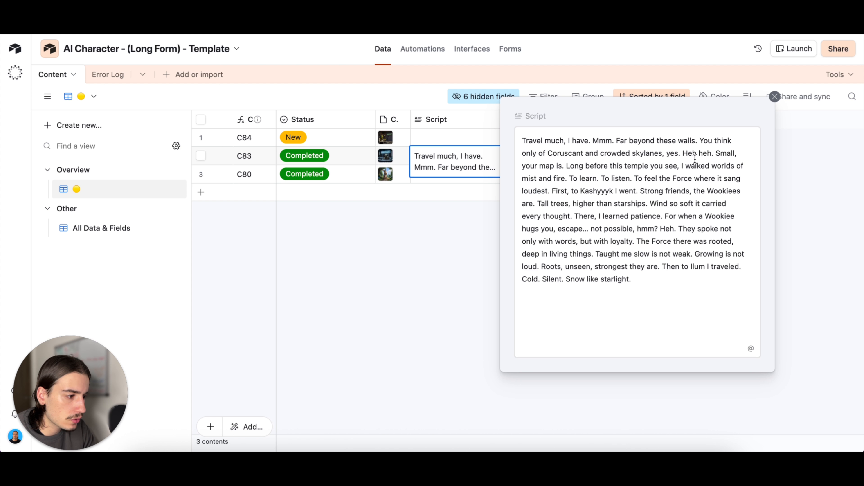
pyautogui.moveTo(715, 153); pyautogui.dragTo(519, 140)
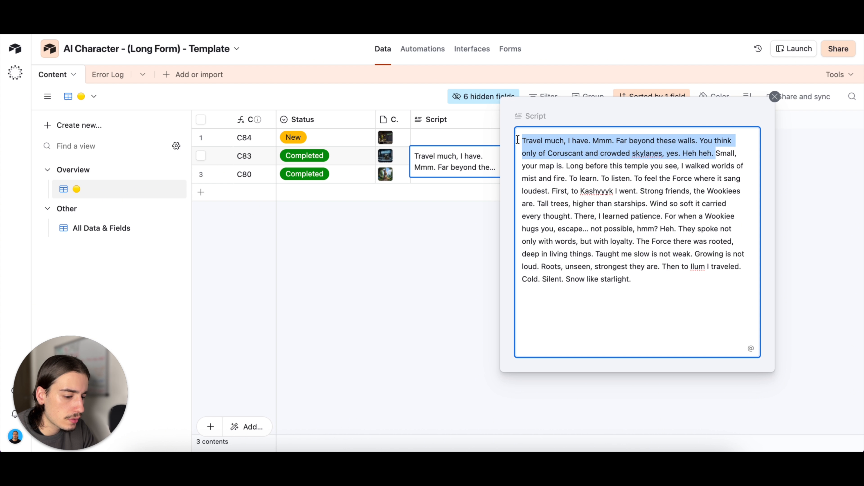
pyautogui.hotkey('ctrl', 'c')
pyautogui.press('Escape')
pyautogui.click(459, 138)
pyautogui.hotkey('ctrl', 'v')
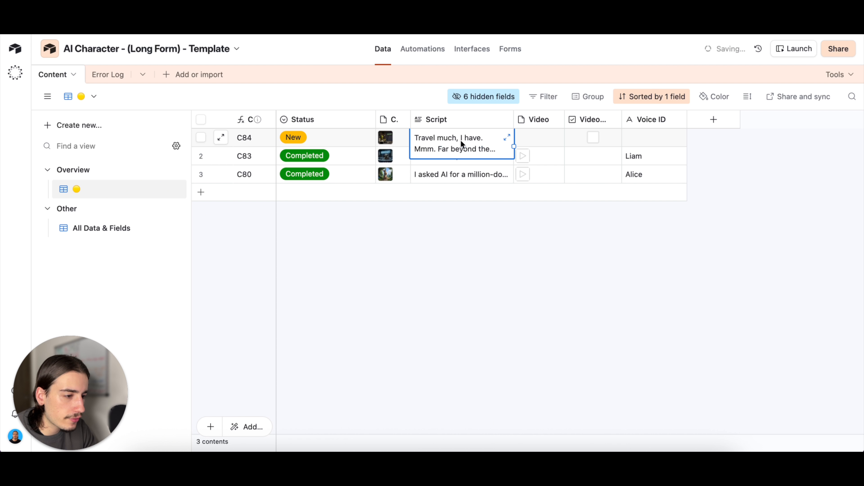
pyautogui.click(439, 312)
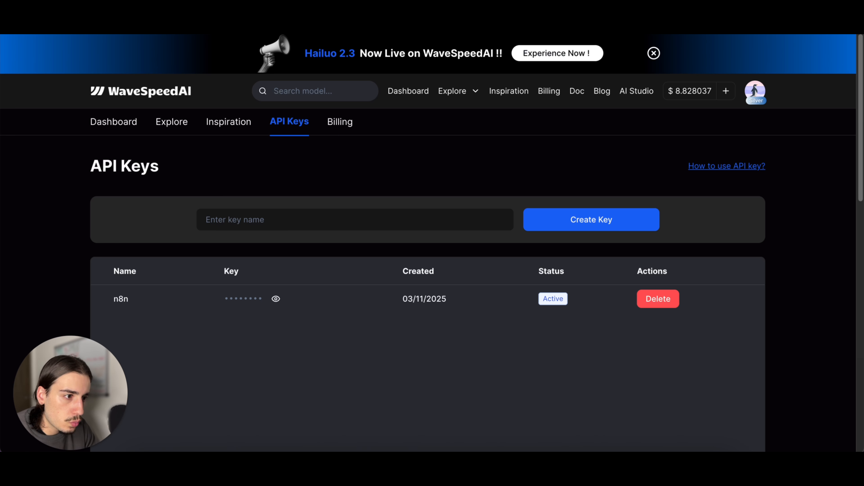
# Search the WaveSpeedAI models for "eleven" and open the elevenlabs/turbo-v2.5 text-to-speech model
pyautogui.click(345, 98)
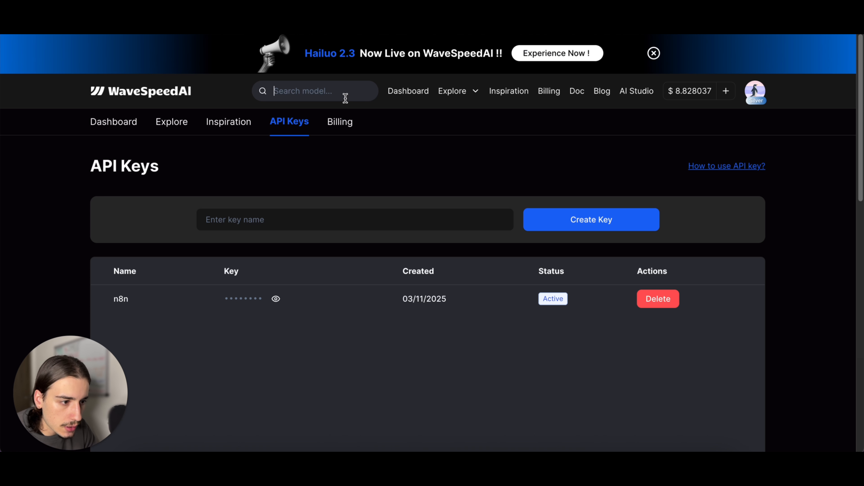
pyautogui.write('eleve')
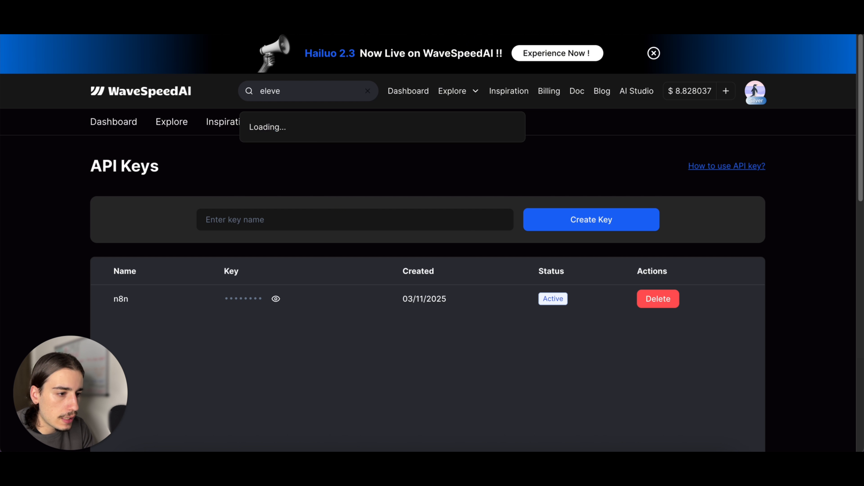
pyautogui.press('BackSpace')
pyautogui.write('n')
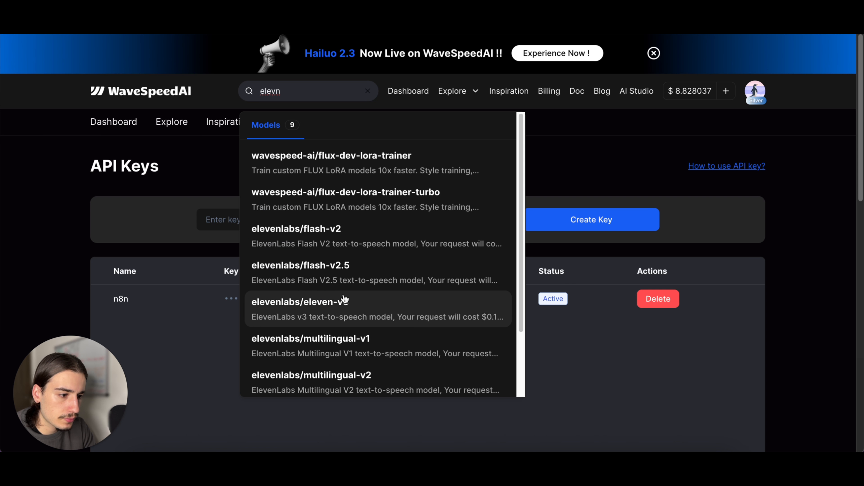
pyautogui.press('BackSpace')
pyautogui.write('e')
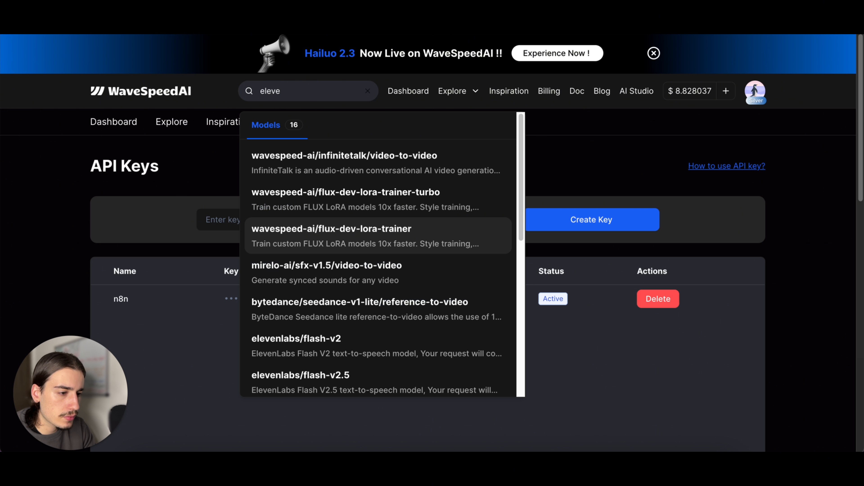
pyautogui.write('n')
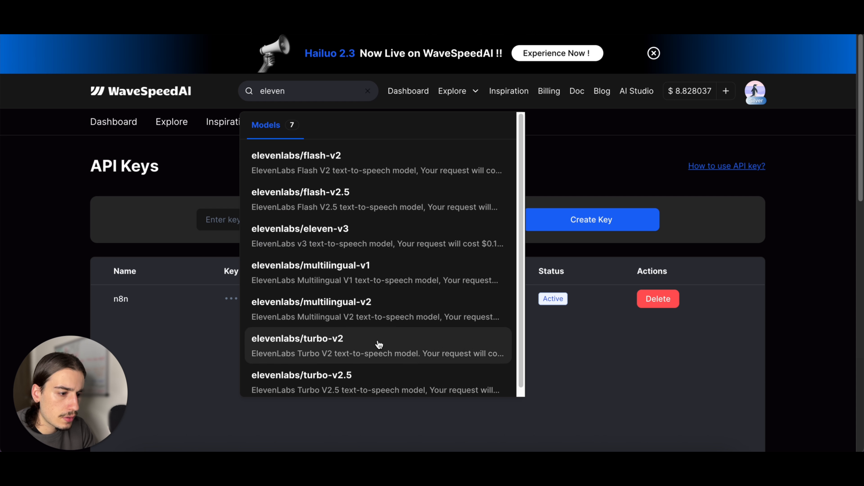
pyautogui.scroll(-1, 383, 345)
pyautogui.click(387, 371)
# Browse the model's voice_id options, choose Callum, and copy the voice name
pyautogui.scroll(-6, 360, 202)
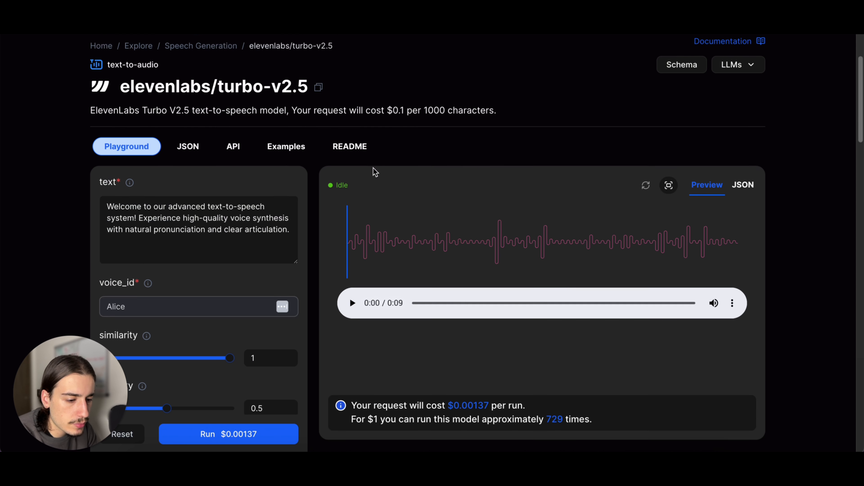
pyautogui.click(266, 197)
pyautogui.scroll(-7, 188, 302)
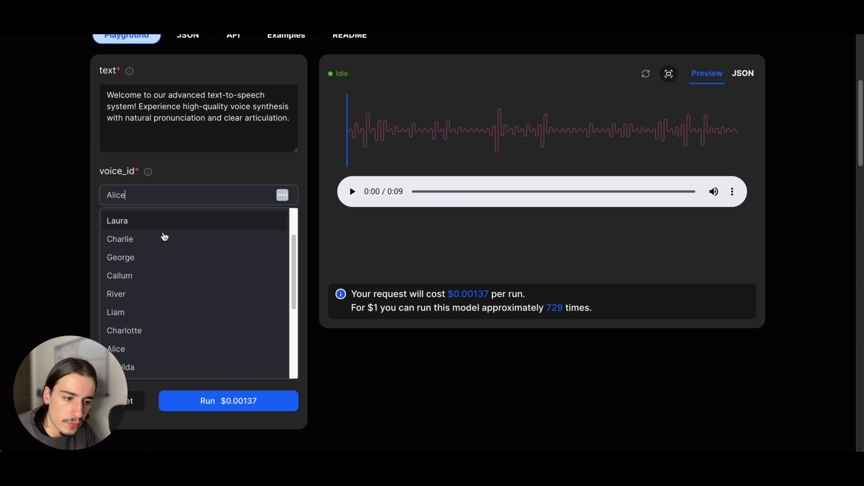
pyautogui.scroll(-2, 175, 173)
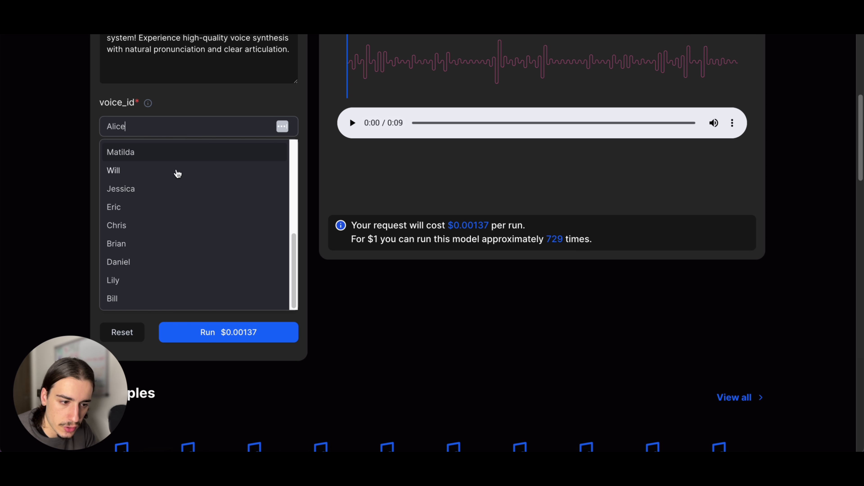
pyautogui.scroll(6, 175, 193)
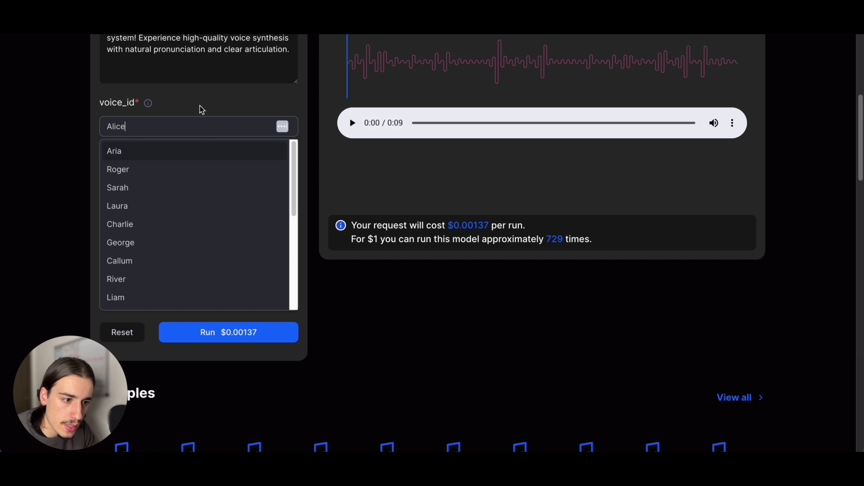
pyautogui.moveTo(149, 105)
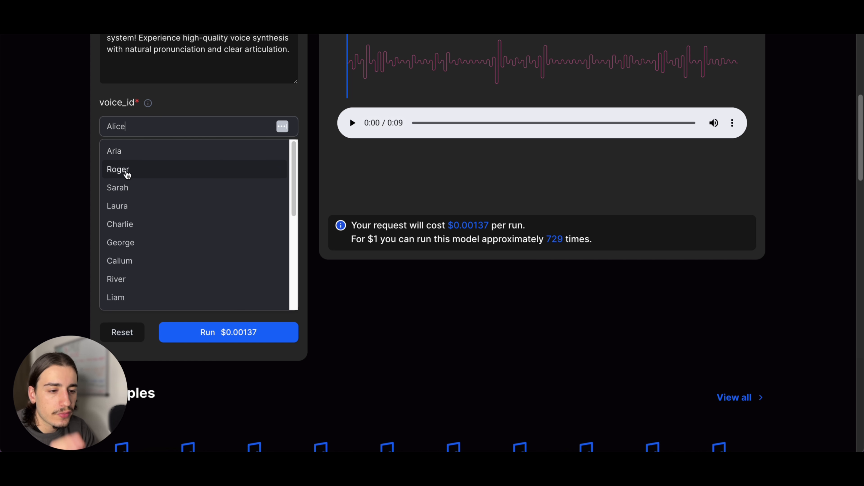
pyautogui.scroll(1, 150, 204)
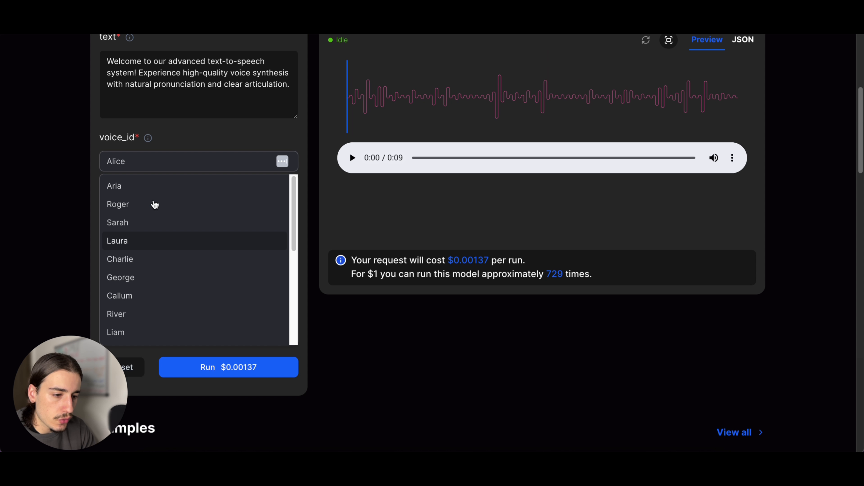
pyautogui.click(141, 295)
pyautogui.moveTo(136, 161); pyautogui.dragTo(78, 164)
pyautogui.hotkey('ctrl', 'c')
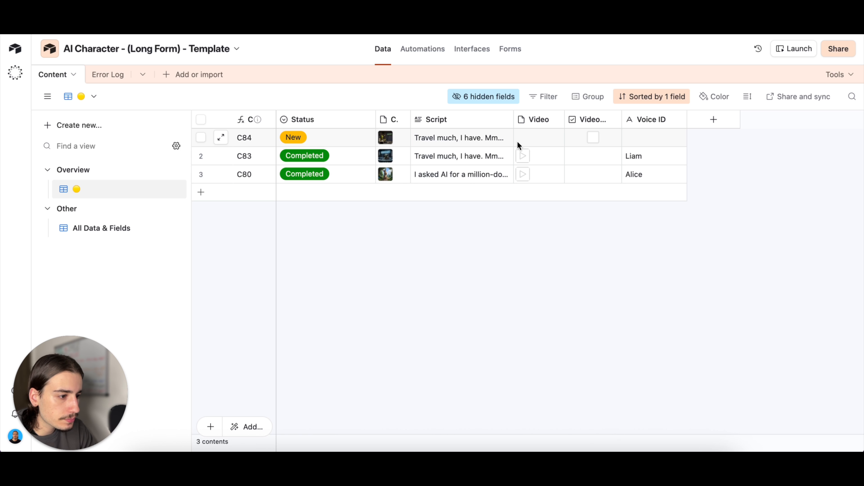
# In Airtable, paste Callum as record C84's Voice ID and enable the record's video checkbox
pyautogui.click(643, 137)
pyautogui.hotkey('ctrl', 'v')
pyautogui.click(700, 264)
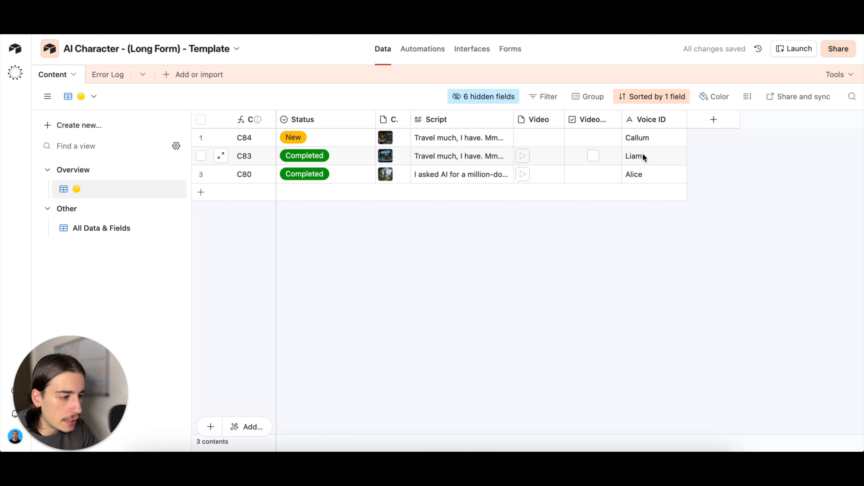
pyautogui.click(591, 140)
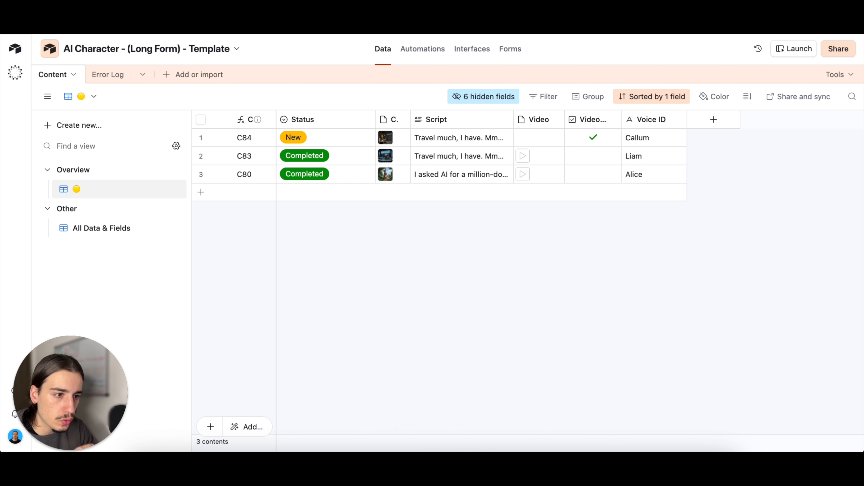
# Switch to the n8n workflow and review the Create Video node's request URL and WaveSpeed header credential
pyautogui.click(85, 20)
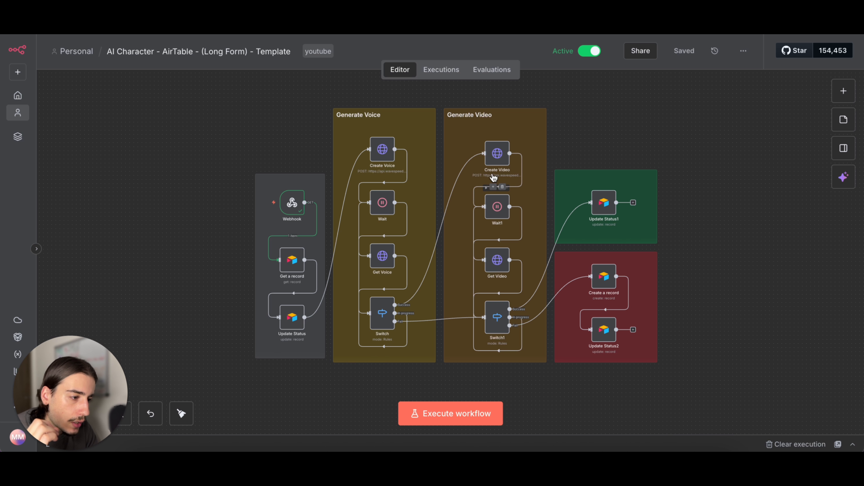
pyautogui.doubleClick(499, 154)
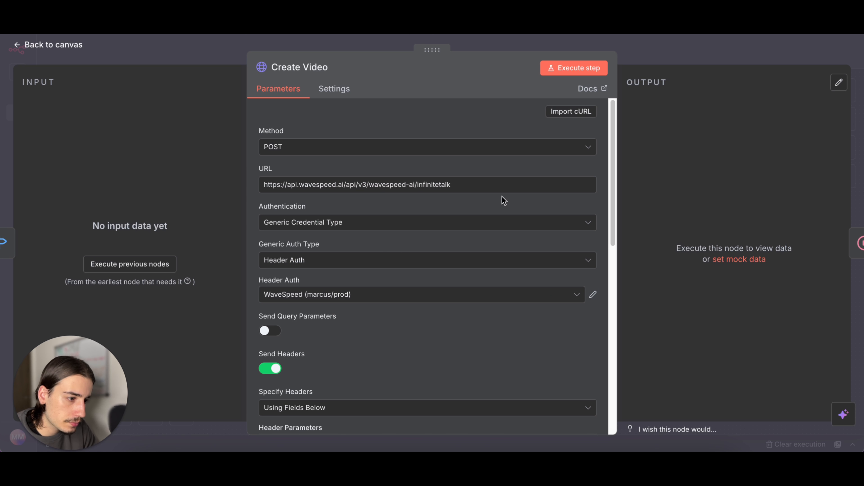
pyautogui.moveTo(462, 185); pyautogui.dragTo(258, 185)
pyautogui.click(454, 186)
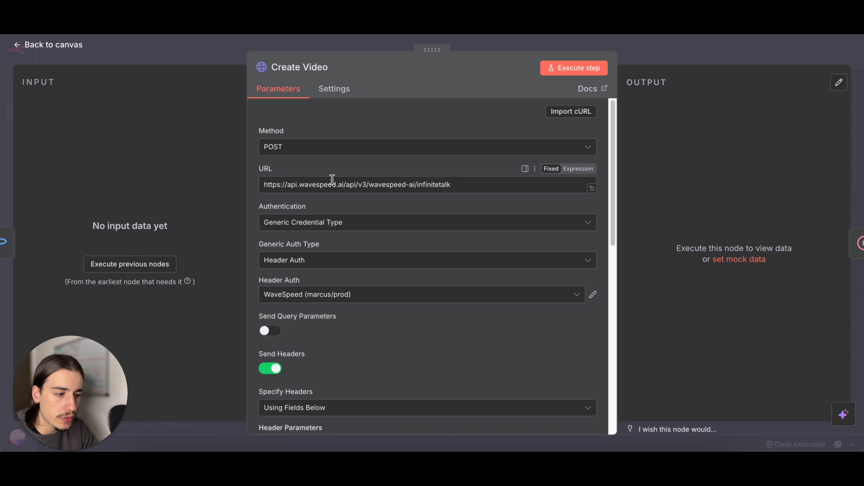
pyautogui.scroll(-2, 381, 239)
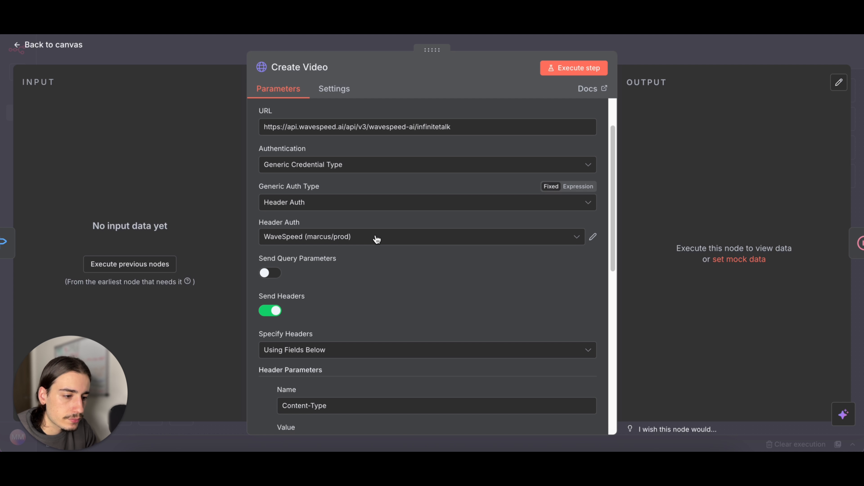
pyautogui.click(374, 240)
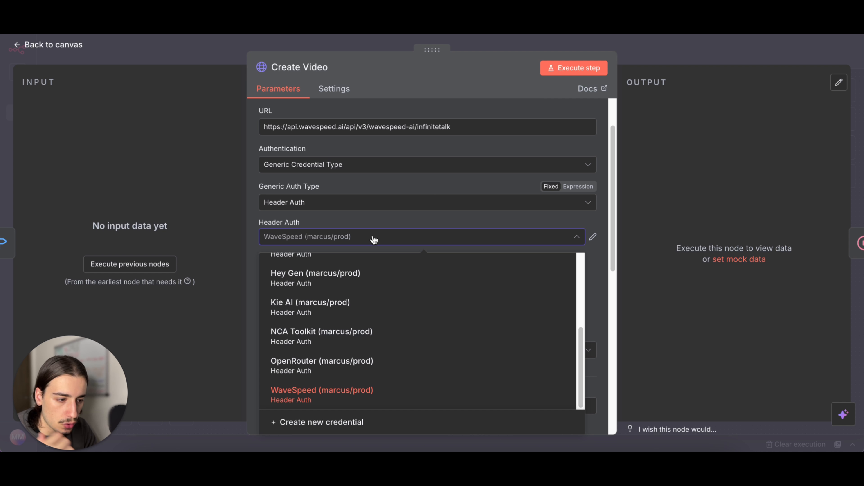
pyautogui.click(381, 226)
# Examine the Create Video node's JSON body in the expanded expression editor, then return to the canvas
pyautogui.scroll(-10, 389, 306)
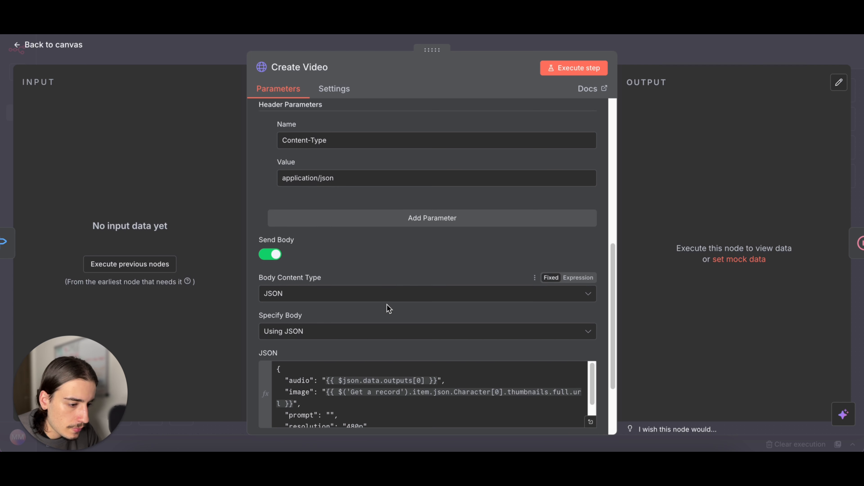
pyautogui.scroll(-2, 409, 306)
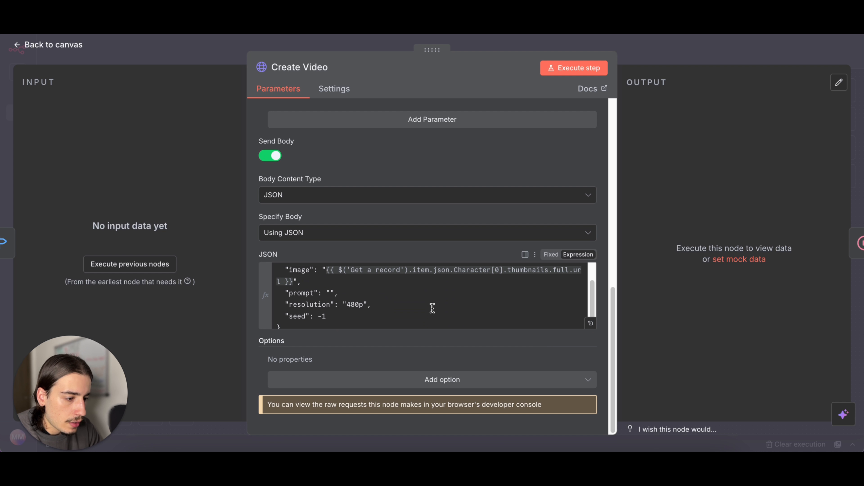
pyautogui.click(590, 323)
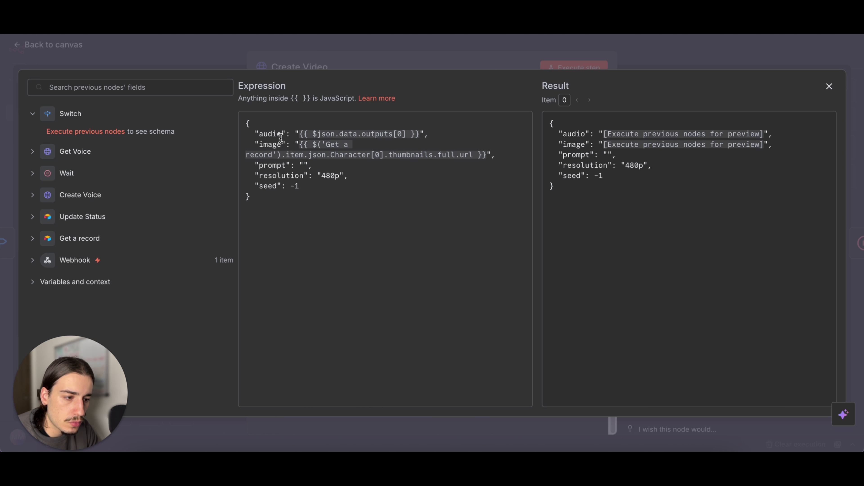
pyautogui.click(643, 59)
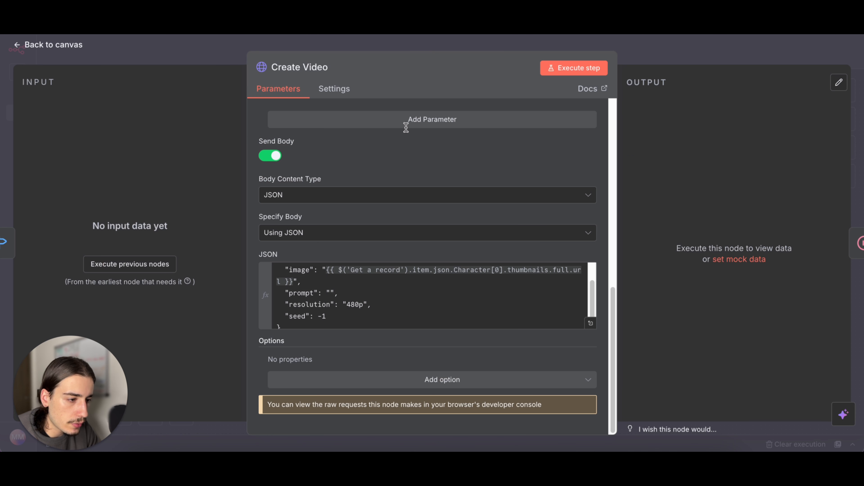
pyautogui.click(644, 45)
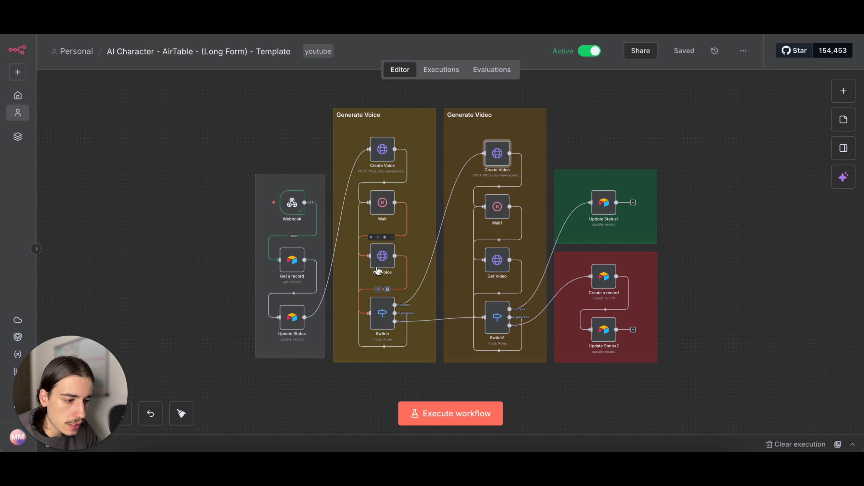
# Reopen the Create Video node's JSON body and inspect its prompt and resolution entries
pyautogui.doubleClick(497, 158)
pyautogui.scroll(-7, 424, 218)
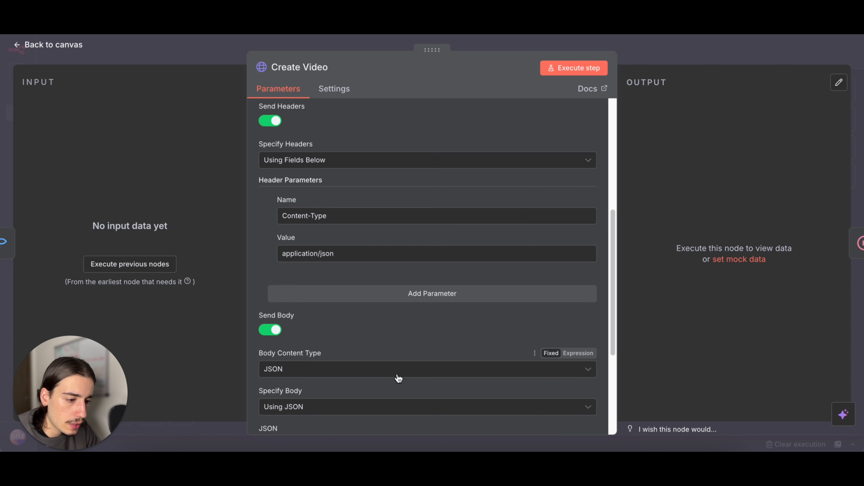
pyautogui.scroll(-4, 398, 378)
pyautogui.click(594, 356)
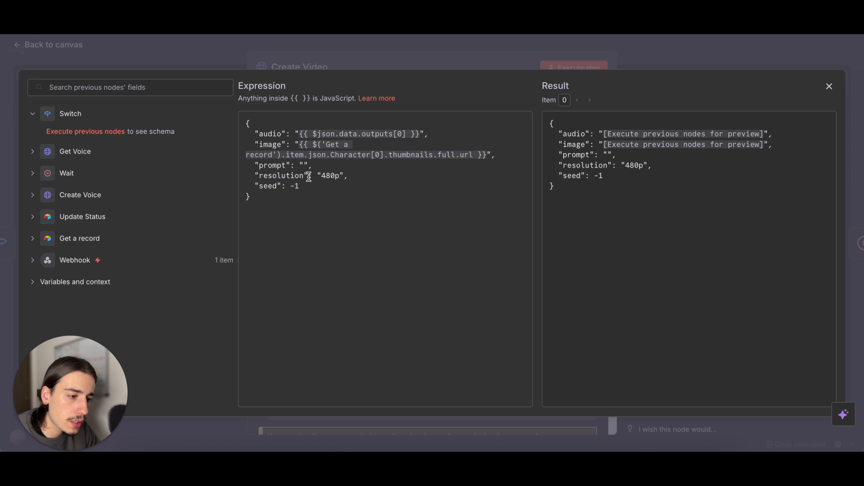
pyautogui.click(305, 164)
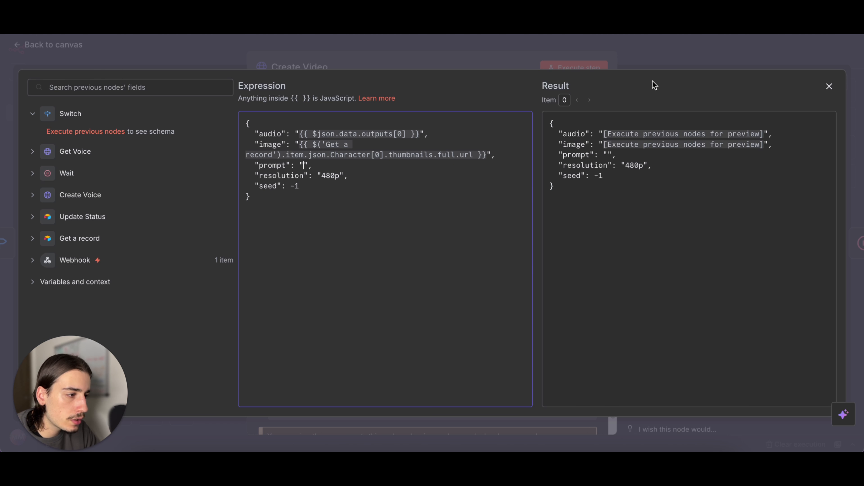
pyautogui.click(675, 51)
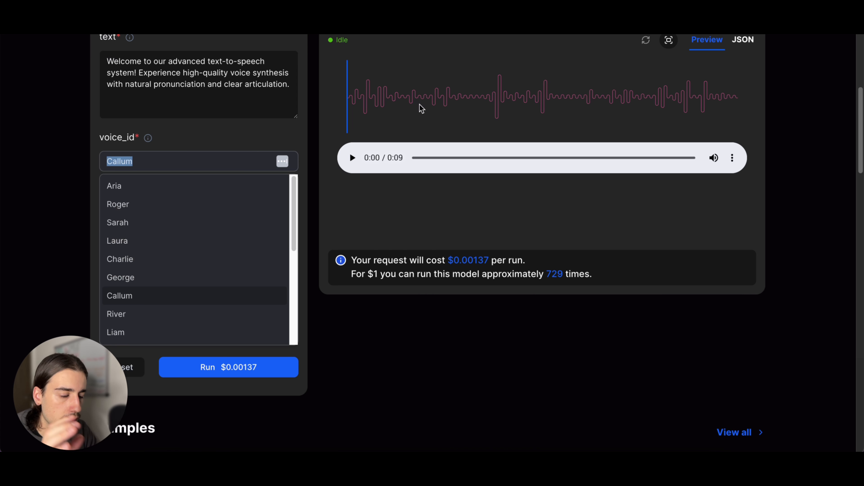
# Search the WaveSpeedAI models for "infini", open wavespeed-ai/infinitetalk, and show its API request example
pyautogui.scroll(5, 420, 107)
pyautogui.click(269, 90)
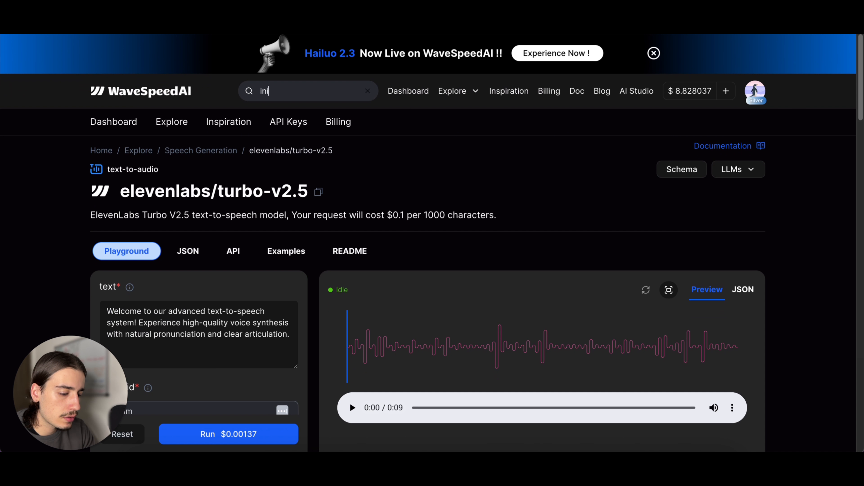
pyautogui.write('inif')
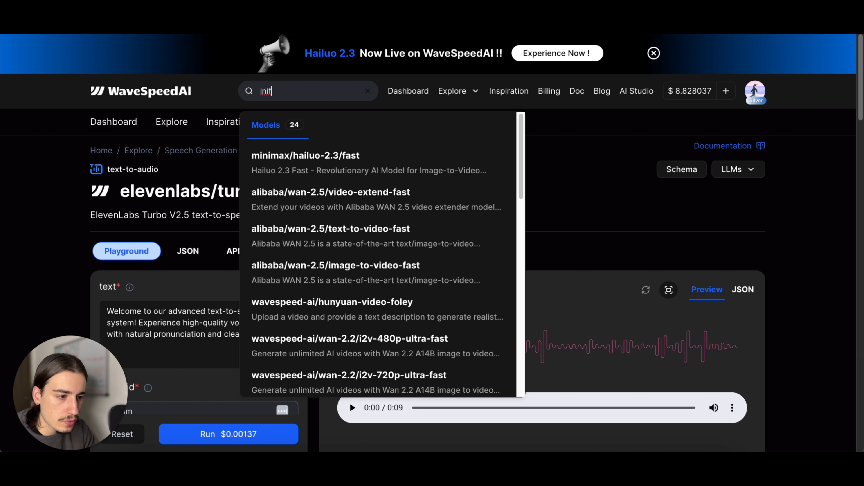
pyautogui.write('i')
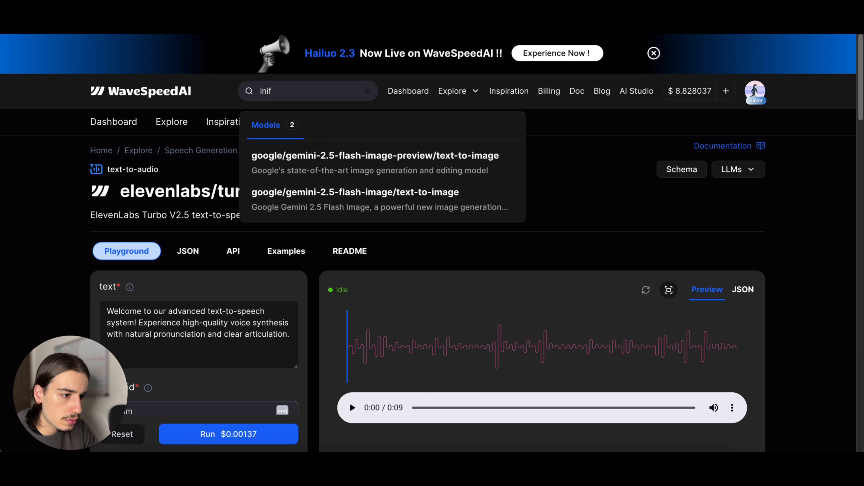
pyautogui.scroll(-2, 377, 120)
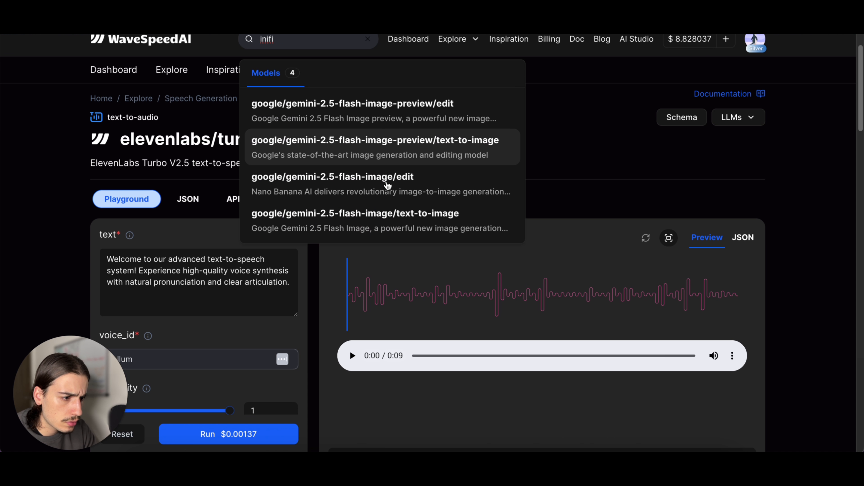
pyautogui.scroll(2, 347, 218)
pyautogui.press('BackSpace')
pyautogui.press('BackSpace')
pyautogui.press('BackSpace')
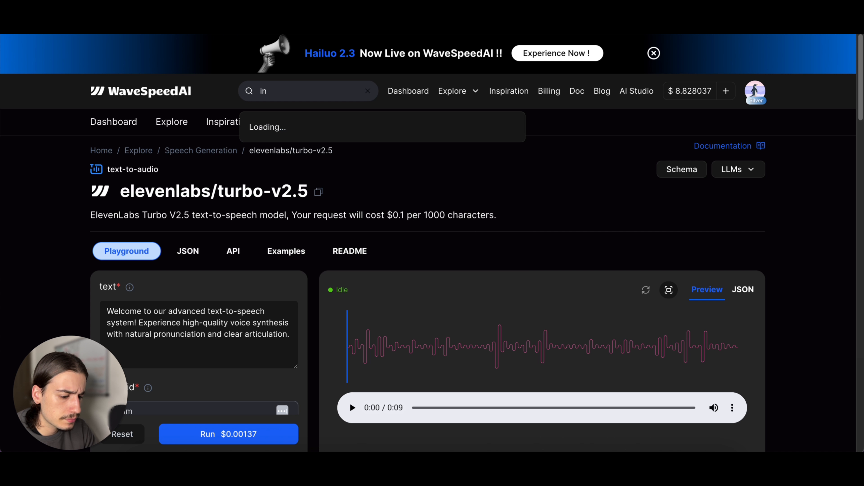
pyautogui.write('fini')
pyautogui.click(355, 150)
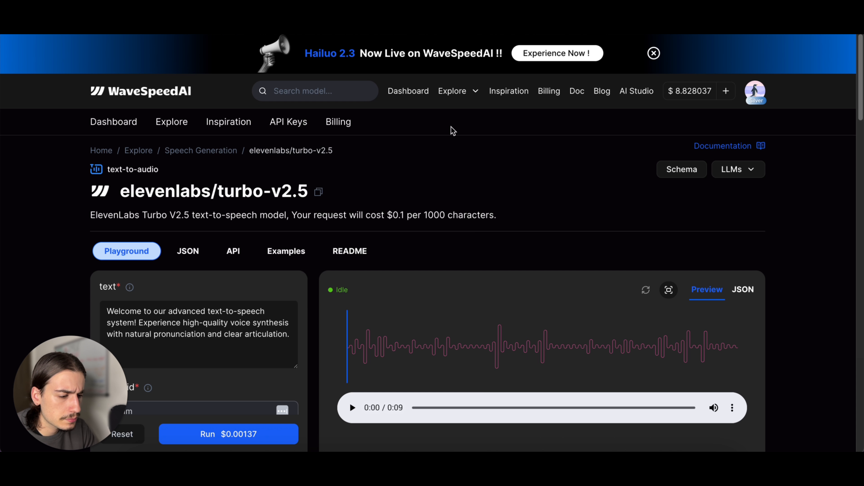
pyautogui.scroll(-1, 291, 189)
pyautogui.click(233, 221)
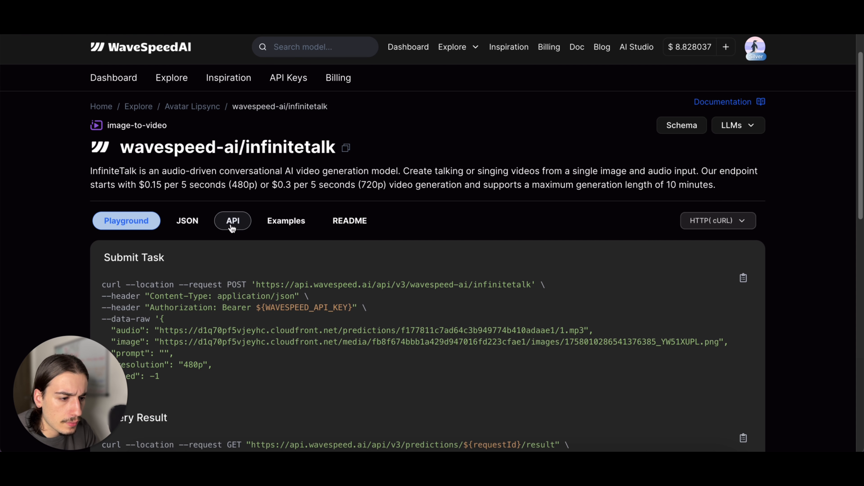
# Examine the InfiniteTalk submit-task request and highlight its JSON data block from the opening to the closing brace
pyautogui.scroll(-1, 385, 170)
pyautogui.scroll(-3, 385, 170)
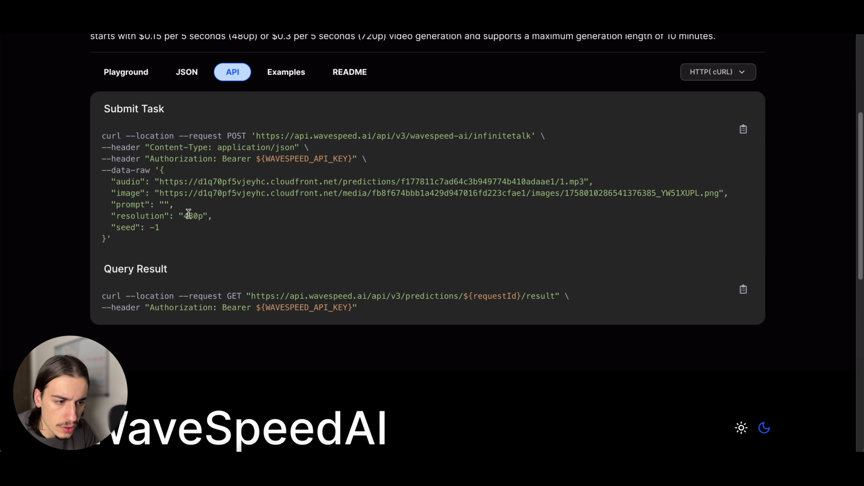
pyautogui.moveTo(108, 239); pyautogui.dragTo(161, 170)
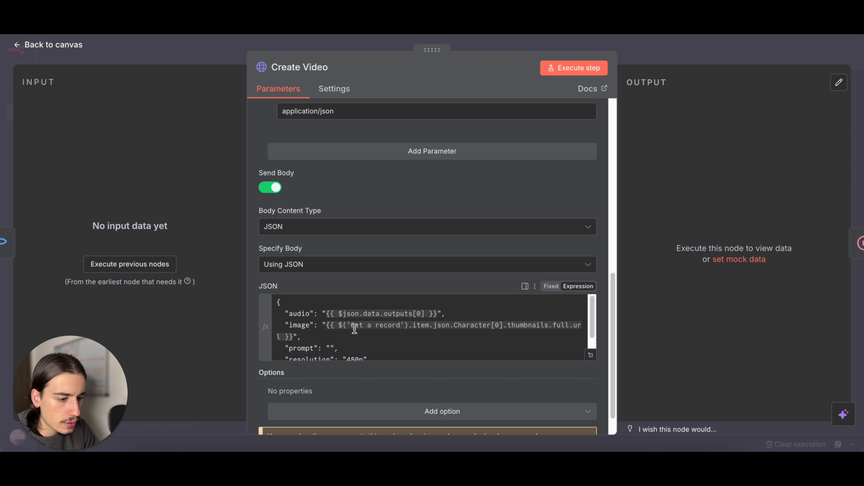
# Switch to the n8n Create Video node, inspect its JSON body and open it in the expanded expression editor
pyautogui.scroll(-1, 376, 265)
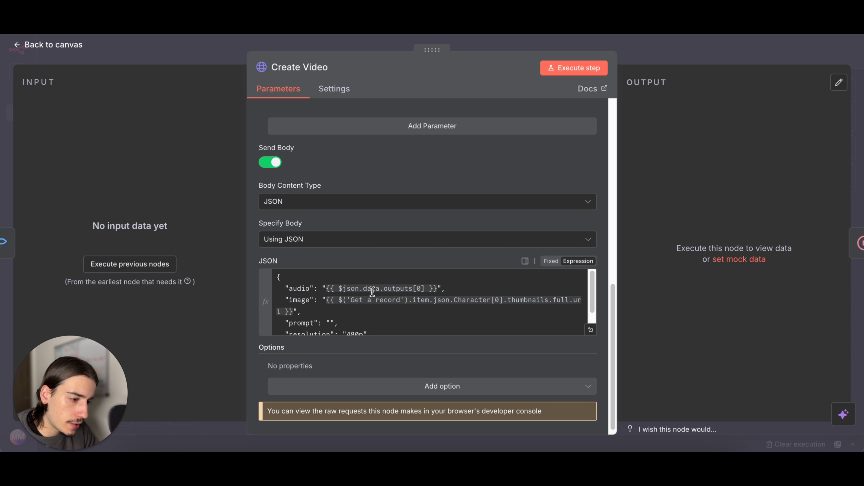
pyautogui.scroll(-1, 372, 292)
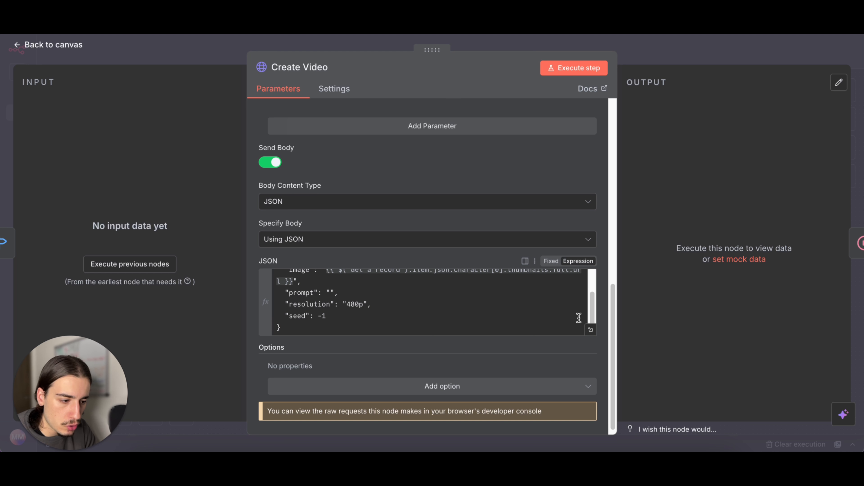
pyautogui.click(591, 329)
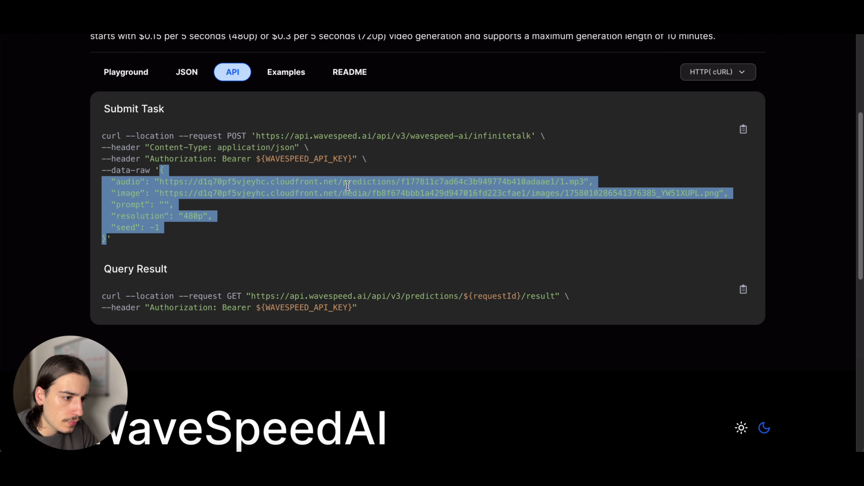
# Compare the audio URL in the InfiniteTalk API example with the Create Video node's audio and image expressions, then return to the canvas
pyautogui.click(328, 206)
pyautogui.moveTo(164, 183); pyautogui.dragTo(357, 184)
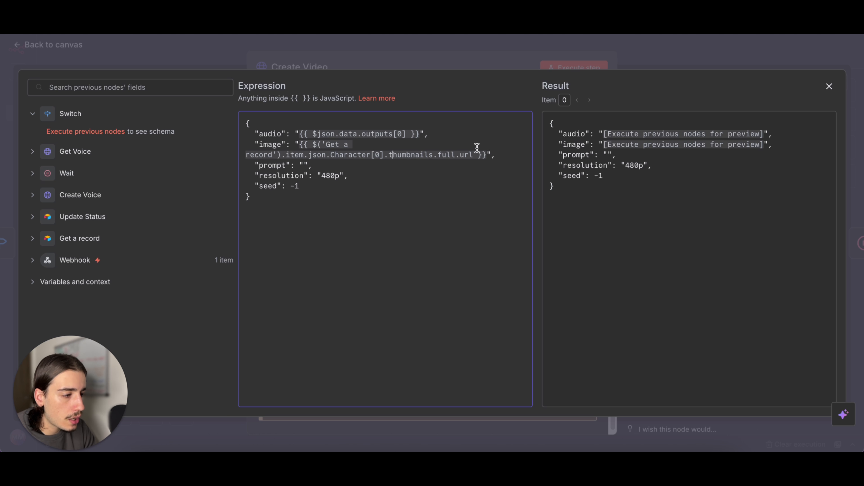
pyautogui.click(493, 55)
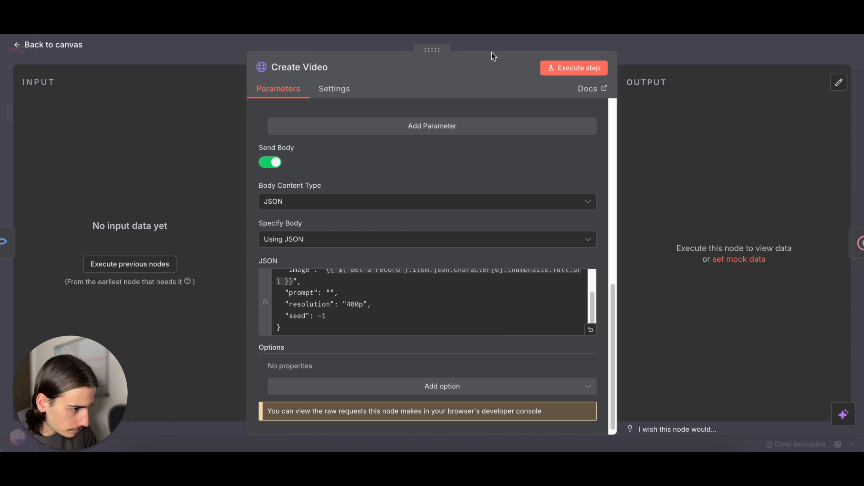
pyautogui.click(677, 57)
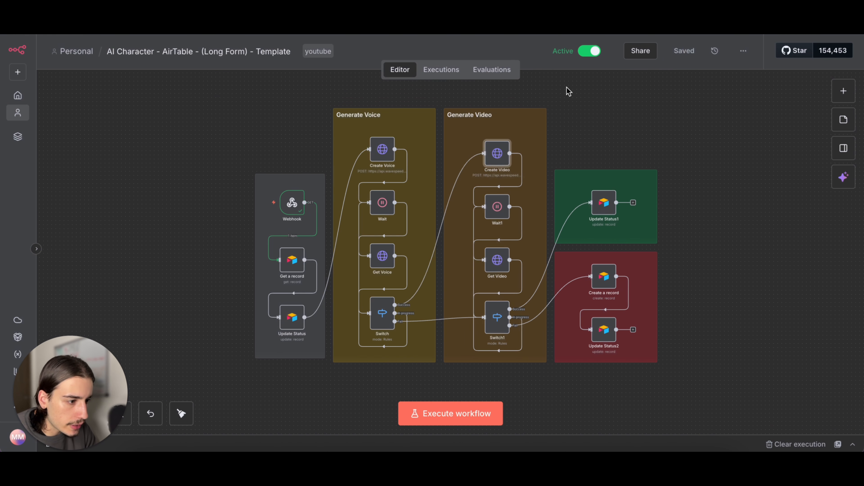
pyautogui.doubleClick(498, 155)
pyautogui.click(665, 65)
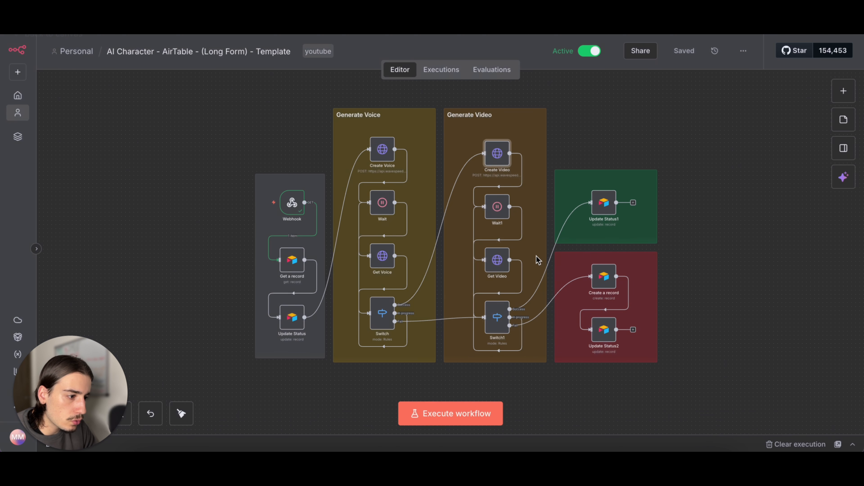
# Review the Get Video node's GET method, URL expression, WaveSpeed header credential and header parameters, then return to the canvas
pyautogui.doubleClick(496, 261)
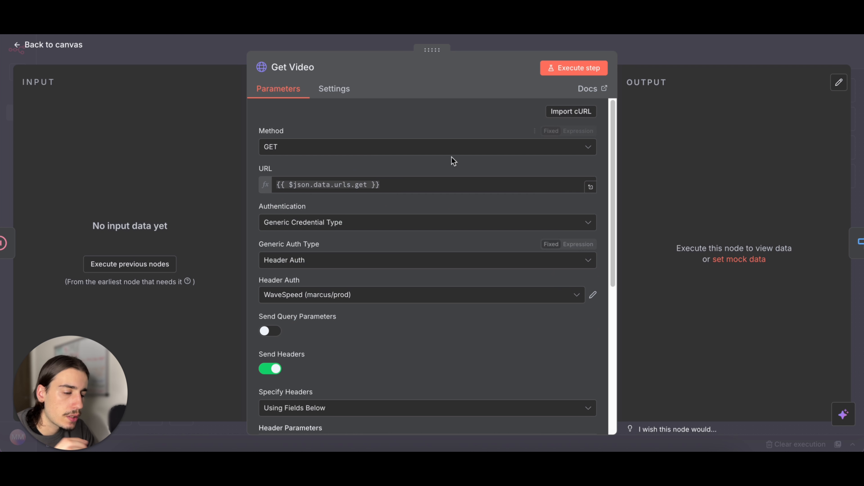
pyautogui.scroll(-3, 378, 245)
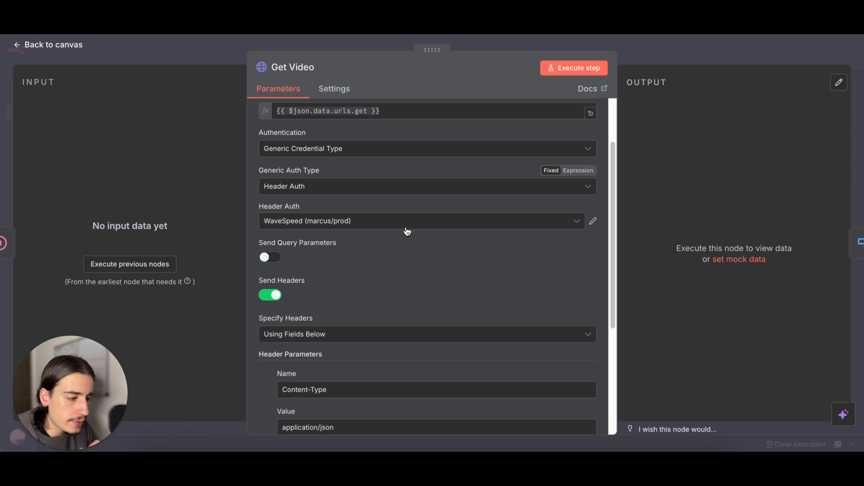
pyautogui.click(637, 48)
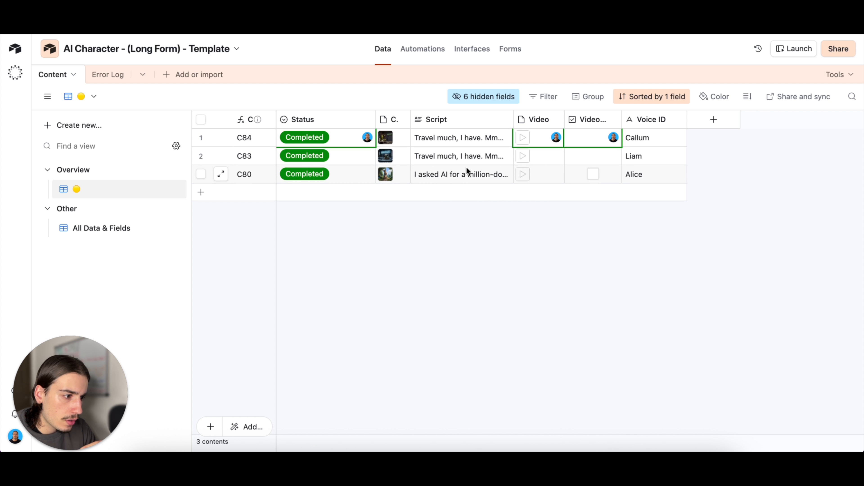
# Switch to the Airtable content table and show the Status options for record C84, leaving its selection unchanged
pyautogui.click(330, 137)
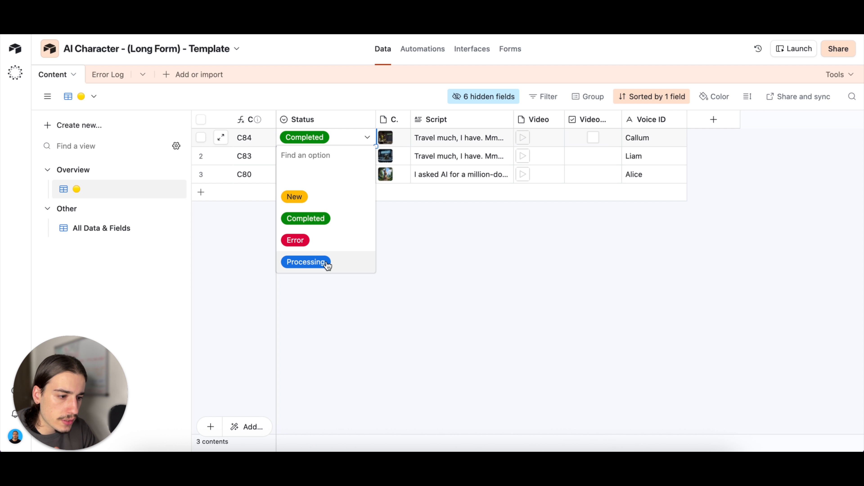
pyautogui.click(388, 238)
pyautogui.doubleClick(345, 138)
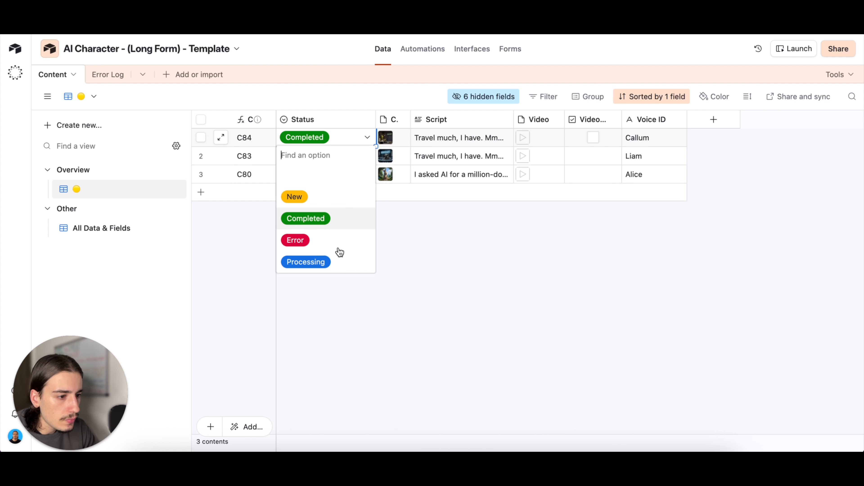
pyautogui.click(506, 251)
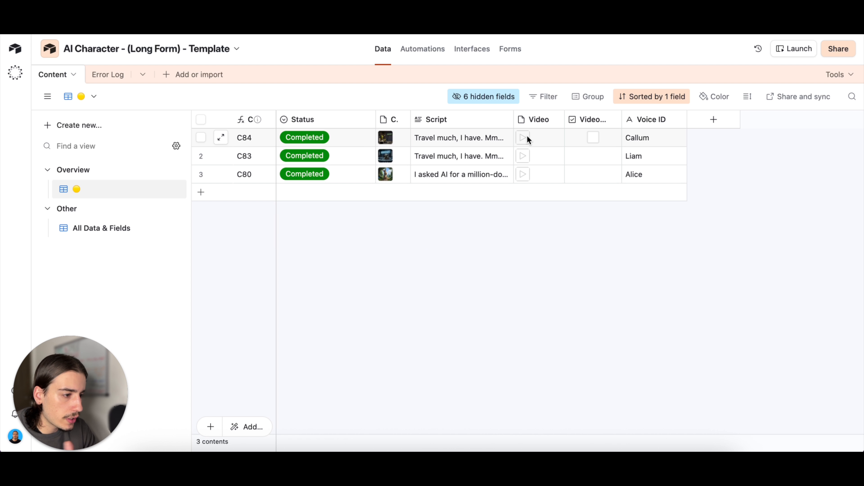
pyautogui.doubleClick(312, 137)
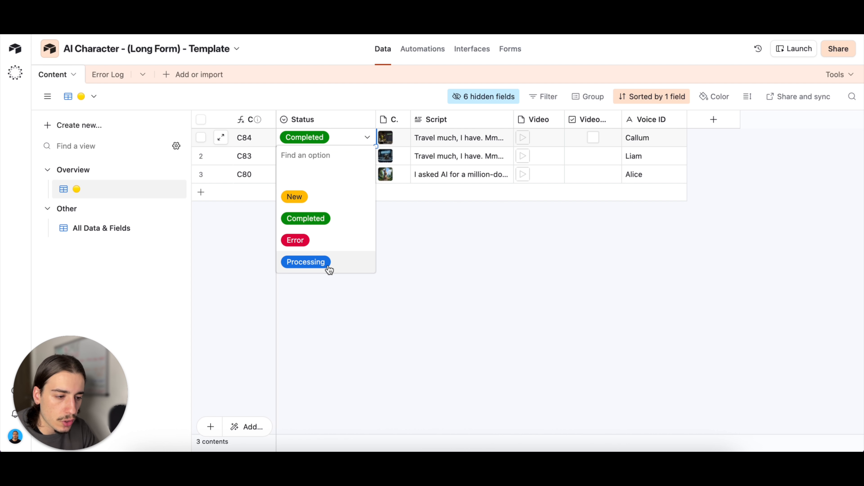
pyautogui.click(401, 264)
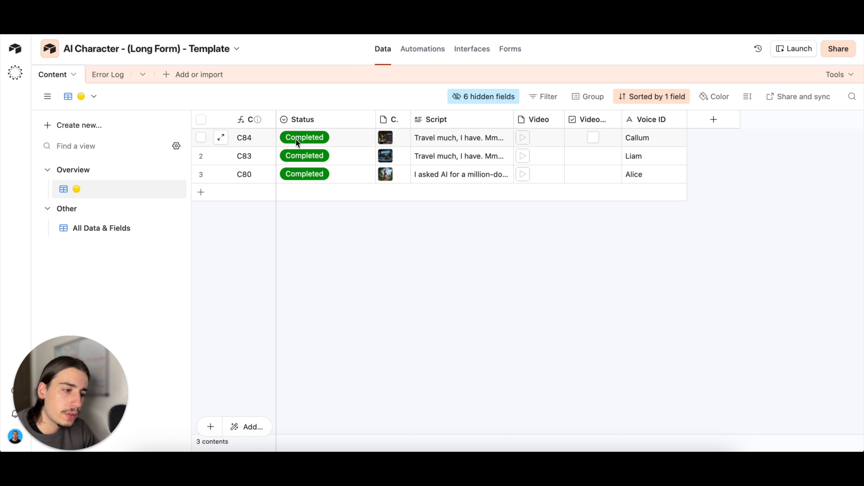
pyautogui.doubleClick(297, 142)
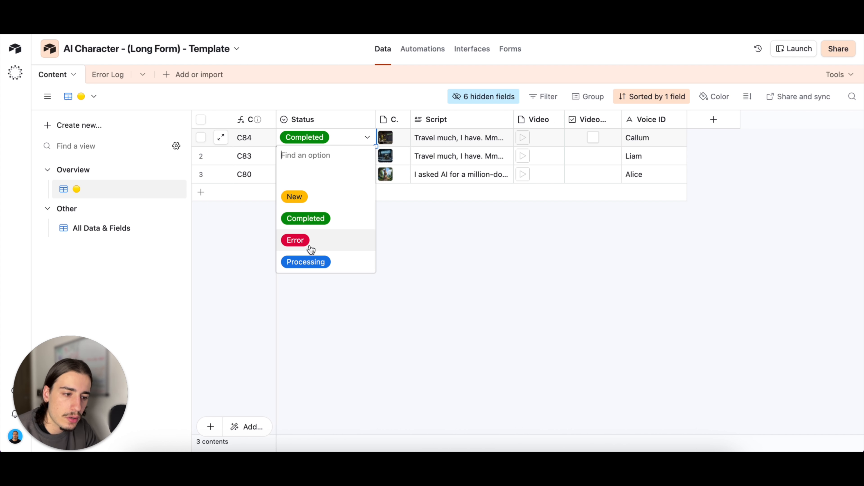
pyautogui.click(470, 288)
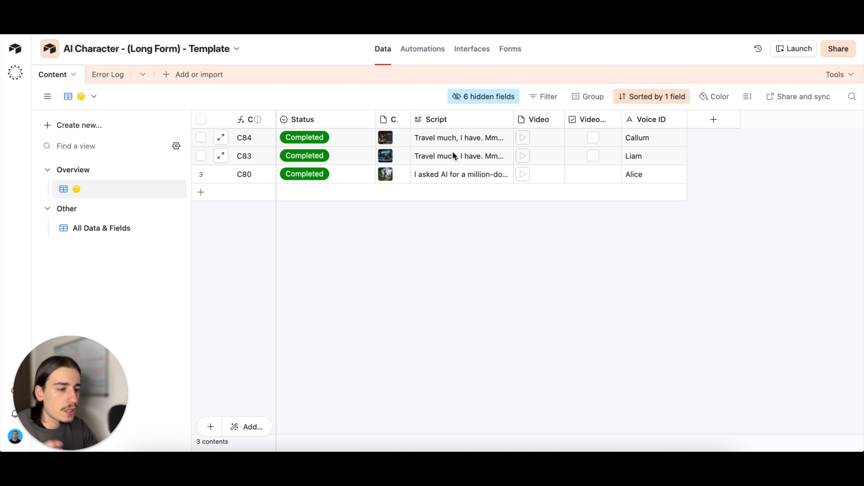
# Read the expanded Script fields of records C84 and C83, highlighting the full text of C83's script
pyautogui.click(486, 139)
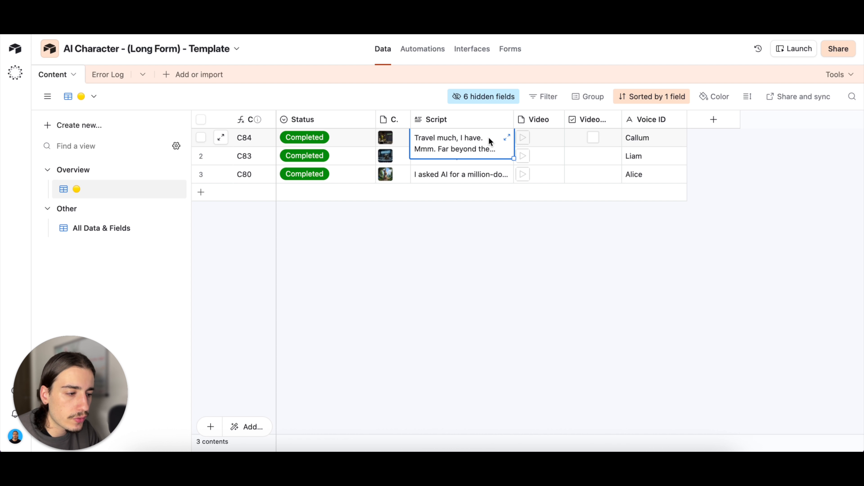
pyautogui.click(500, 135)
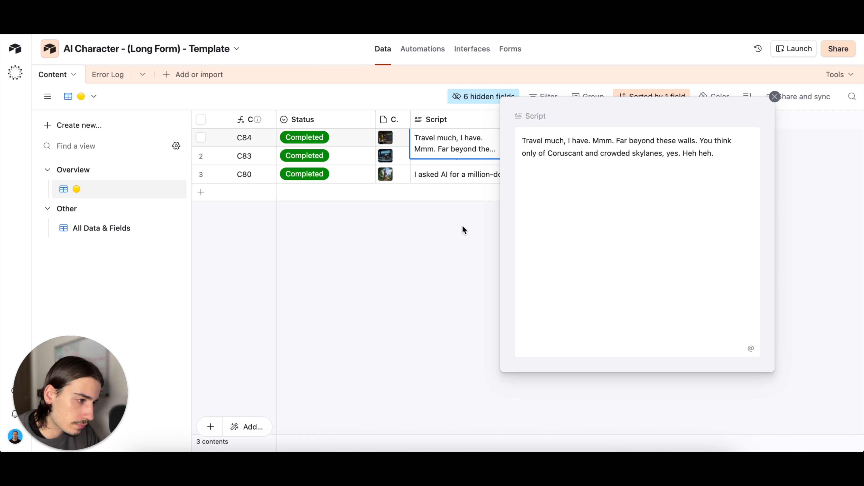
pyautogui.click(473, 159)
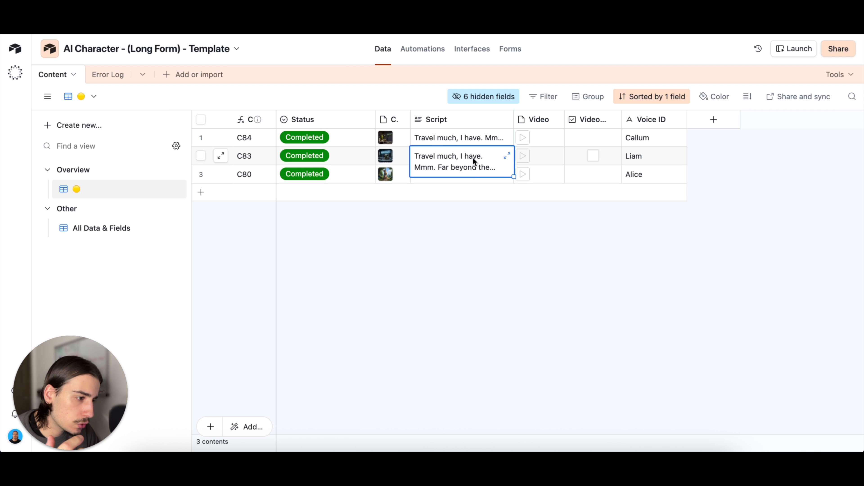
pyautogui.click(507, 155)
pyautogui.moveTo(660, 289); pyautogui.dragTo(509, 142)
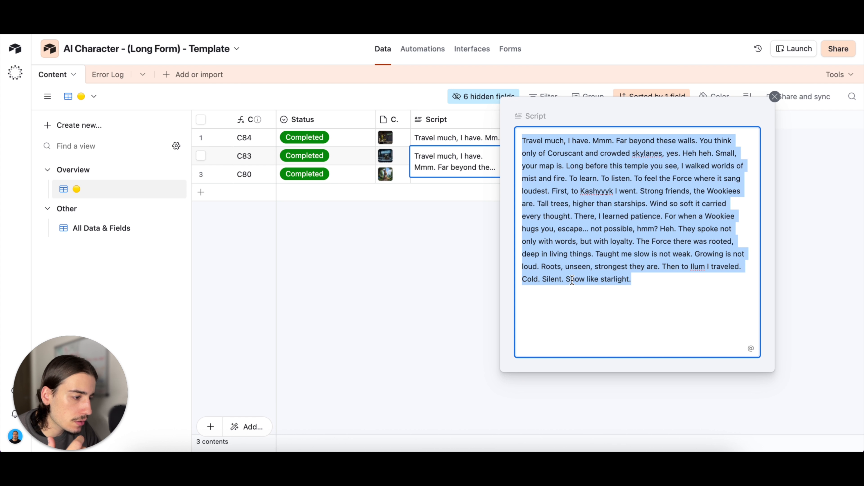
pyautogui.click(601, 298)
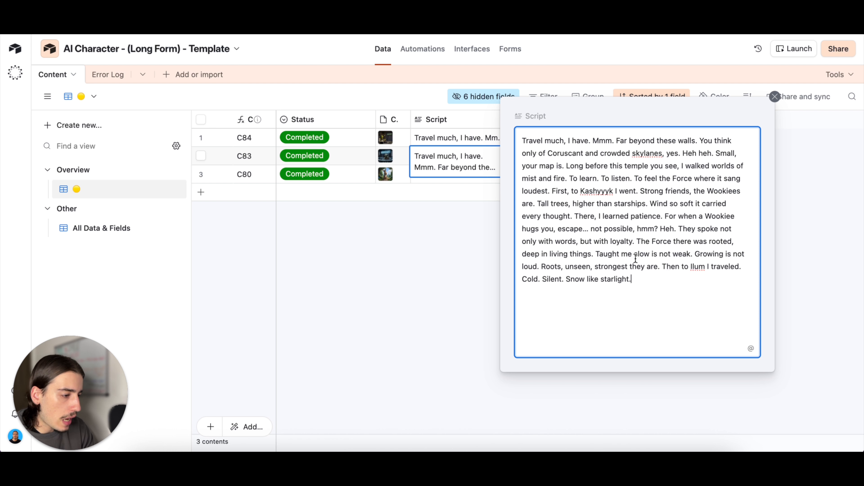
# Try splitting C83's script into paragraphs before "Taught me slow is not weak" and "There, I learned patience"
pyautogui.press('Return')
pyautogui.press('Return')
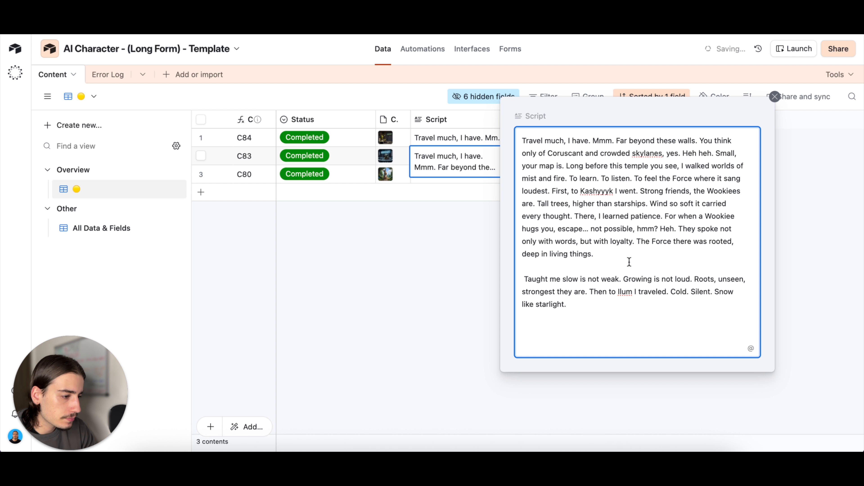
pyautogui.press('Return')
pyautogui.press('Return')
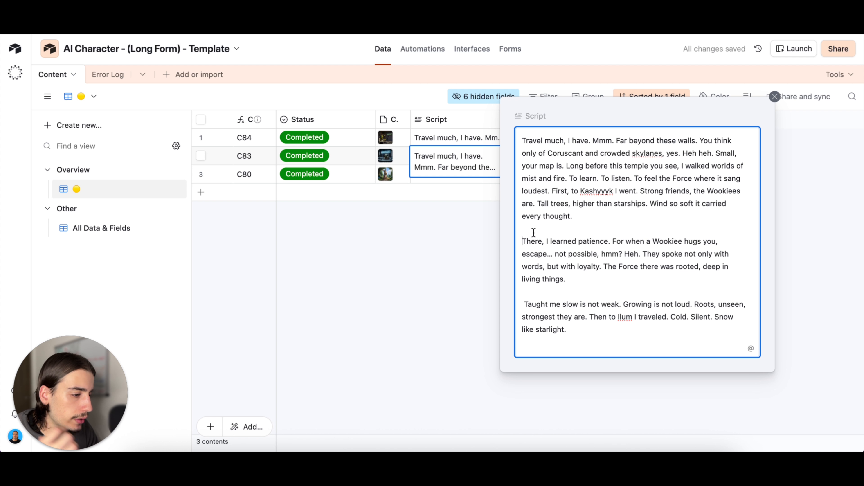
# Remove the added paragraph breaks from C83's script so it is one continuous paragraph, and close the expanded field
pyautogui.press('BackSpace')
pyautogui.press('BackSpace')
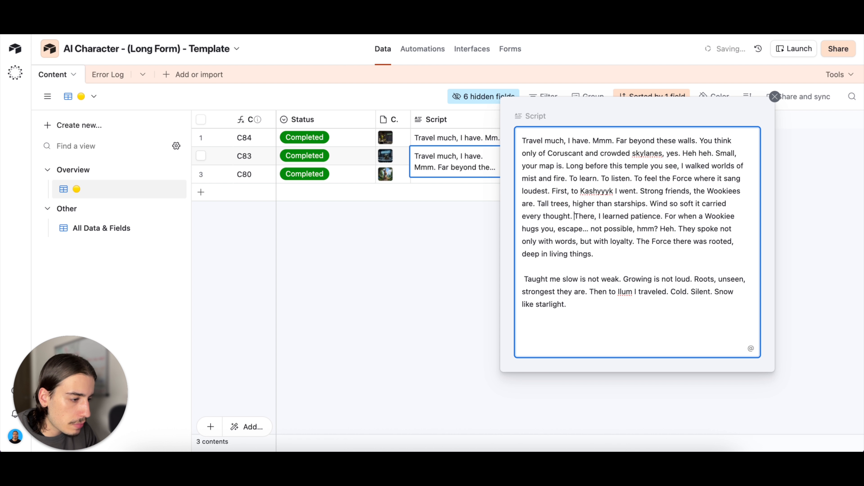
pyautogui.click(524, 279)
pyautogui.press('BackSpace')
pyautogui.press('BackSpace')
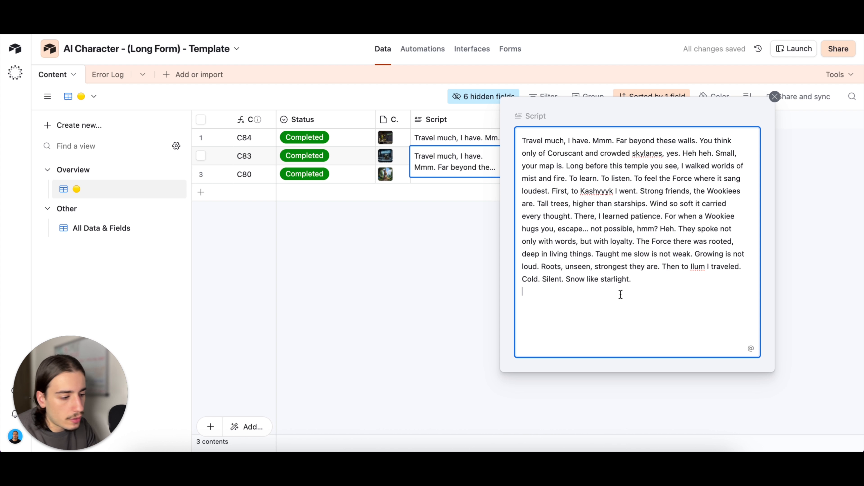
pyautogui.press('BackSpace')
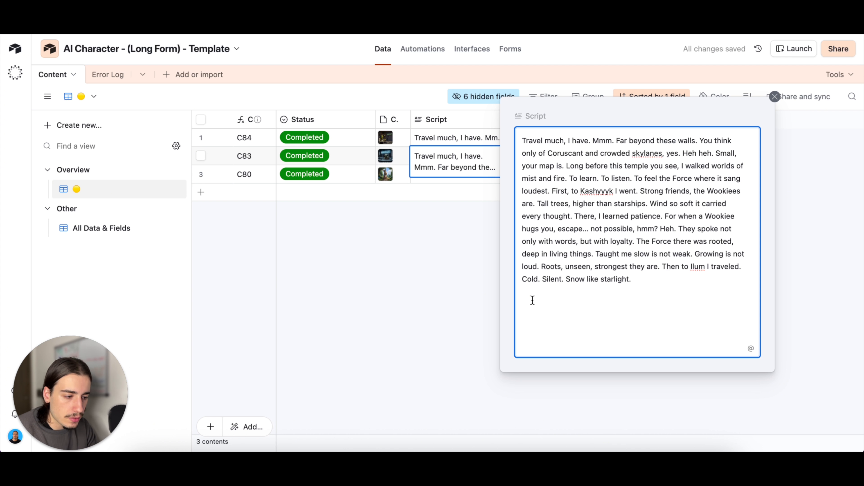
pyautogui.press('Return')
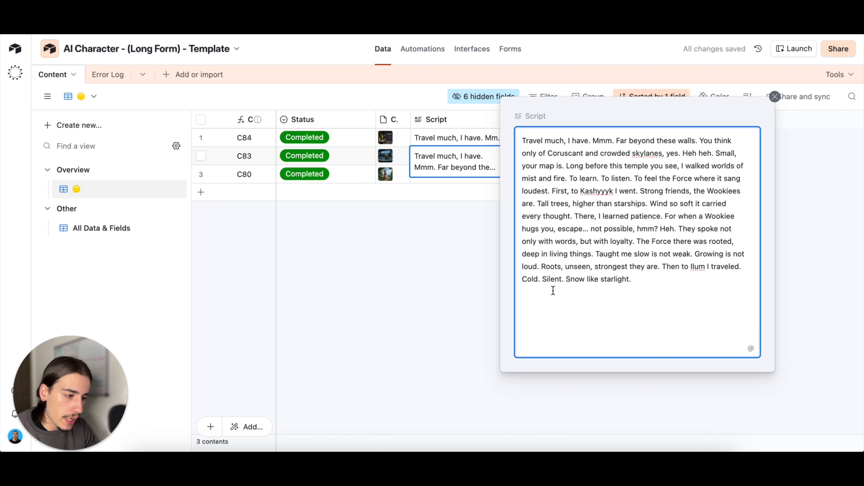
pyautogui.press('BackSpace')
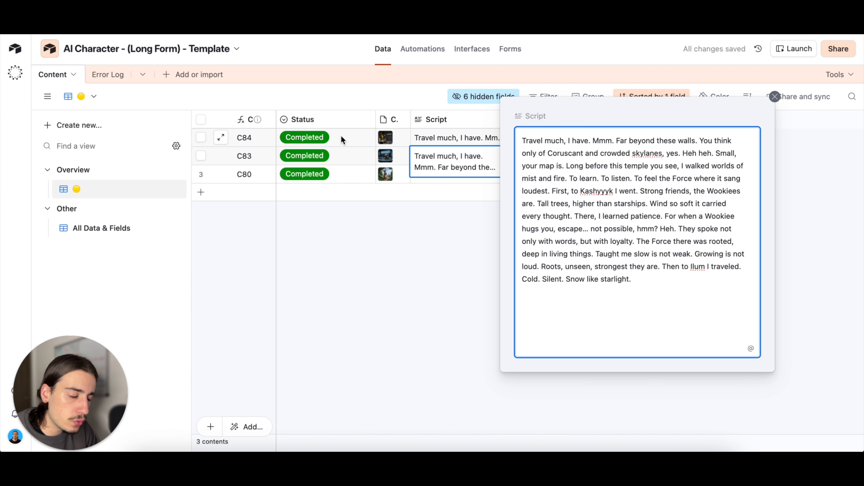
pyautogui.click(376, 273)
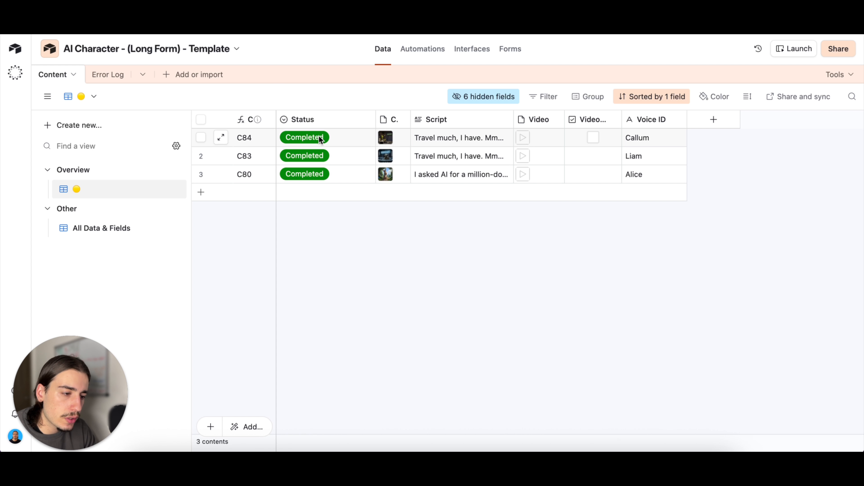
# Open the video attachment of record C84 in the preview and play it
pyautogui.click(520, 137)
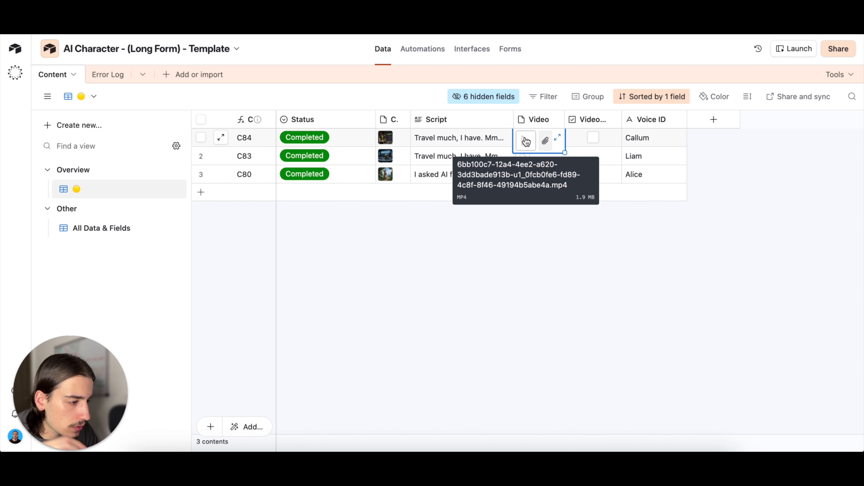
pyautogui.click(527, 140)
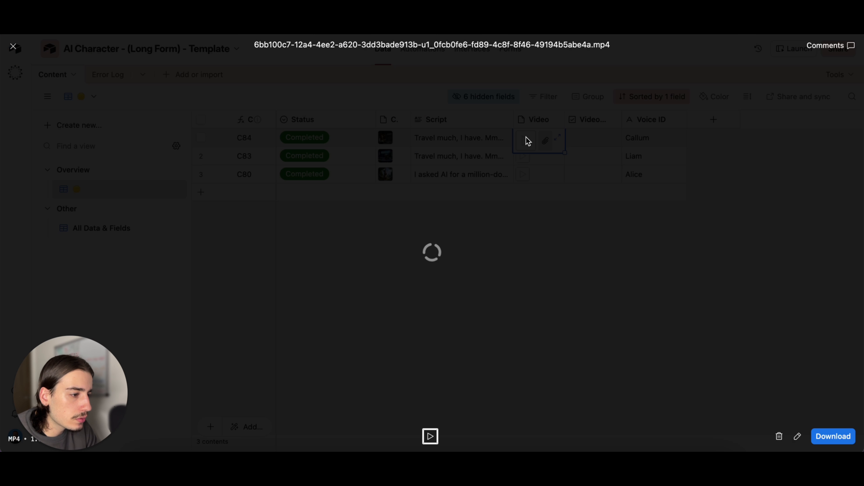
pyautogui.click(473, 302)
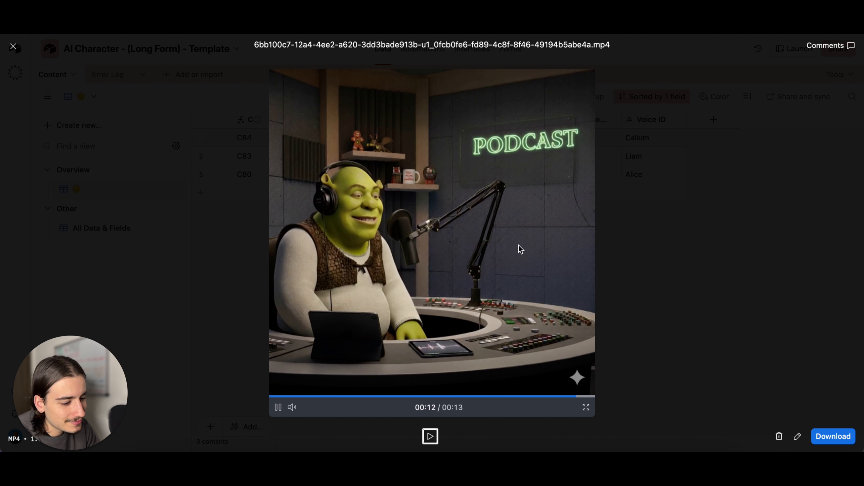
# Close the video preview of record C84 and return to the Content table
pyautogui.click(657, 257)
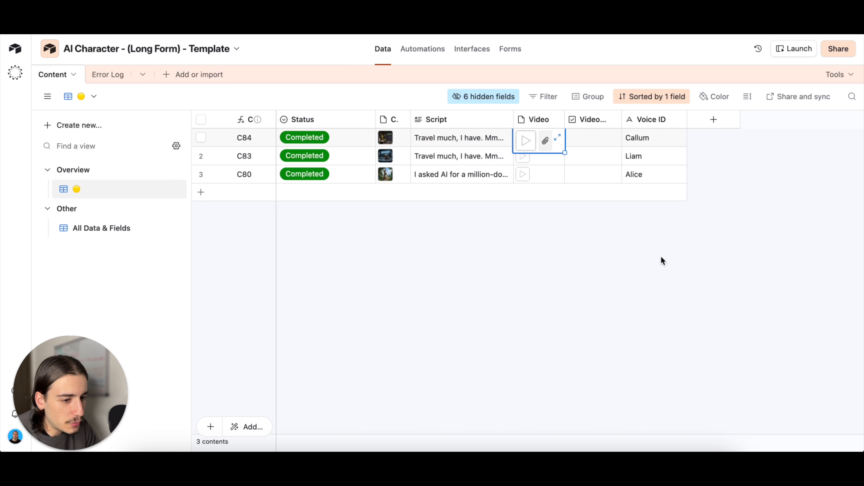
pyautogui.click(545, 257)
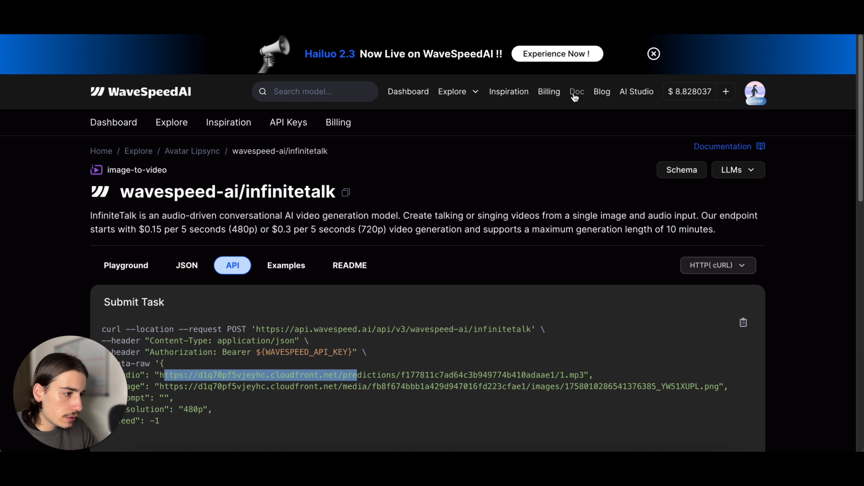
# Switch to WaveSpeedAI and examine the dashboard's usage per model, comparing request counts and costs for infinitetalk and elevenlabs/turbo-v2.5
pyautogui.click(636, 91)
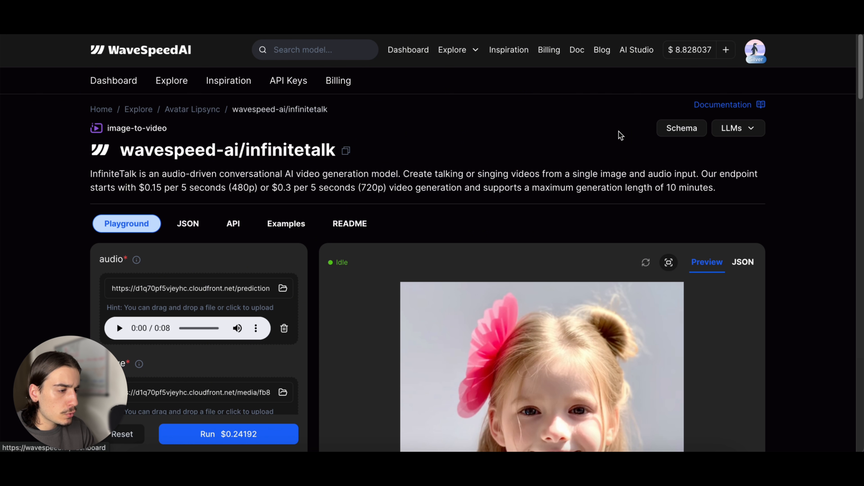
pyautogui.click(421, 51)
pyautogui.scroll(-5, 563, 221)
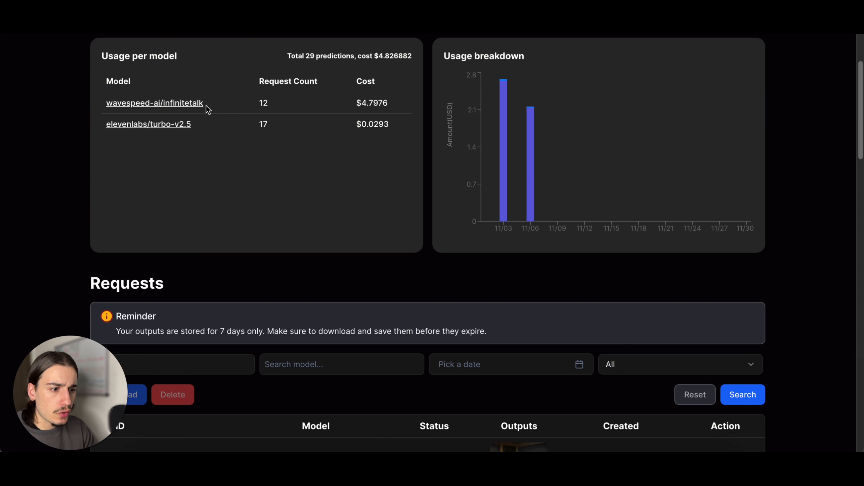
pyautogui.scroll(1, 245, 111)
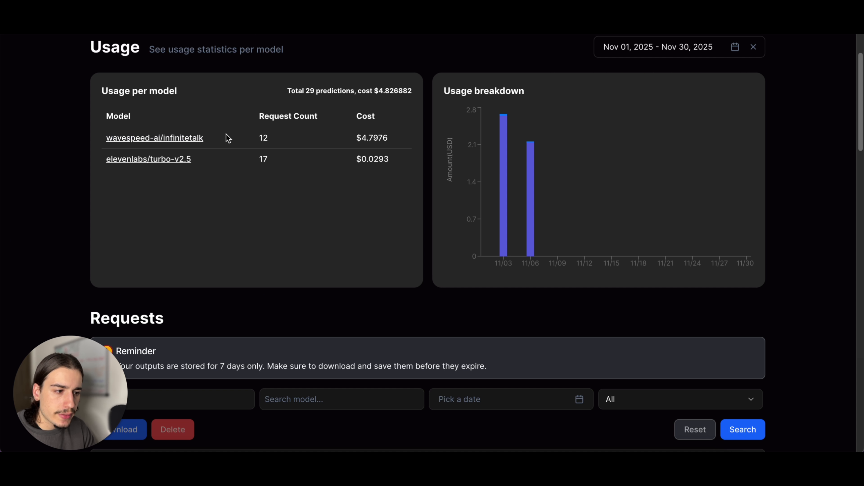
pyautogui.scroll(-6, 380, 143)
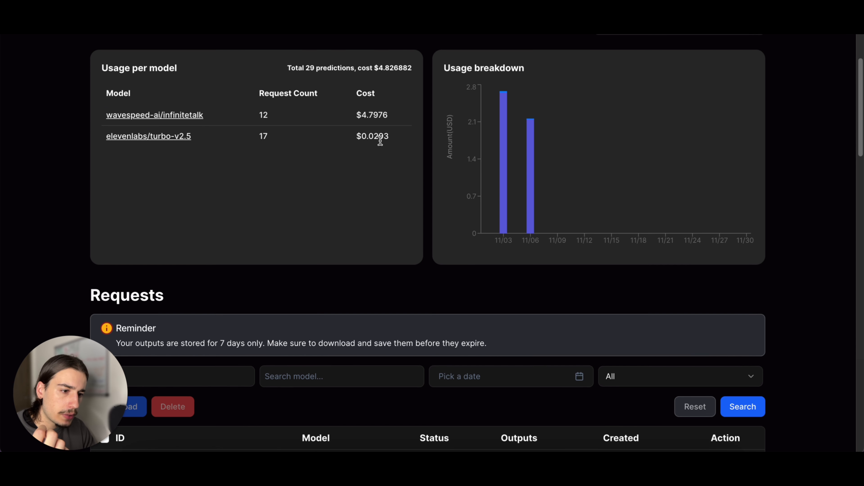
# Look through the recent requests and open the prediction details of the infinitetalk request with the Yoda podcast output
pyautogui.scroll(-6, 380, 141)
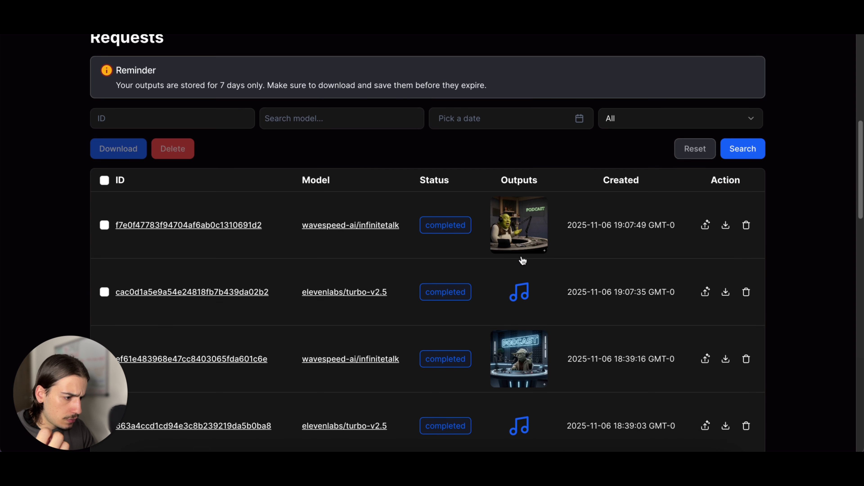
pyautogui.scroll(-1, 554, 308)
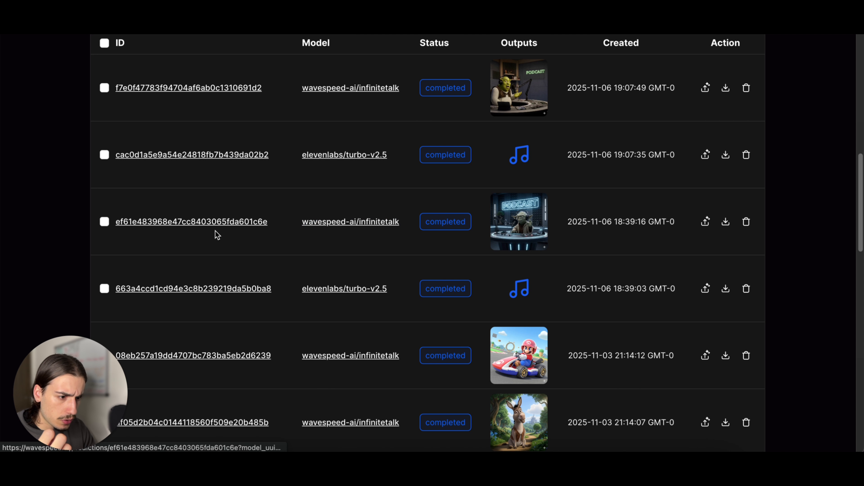
pyautogui.click(234, 222)
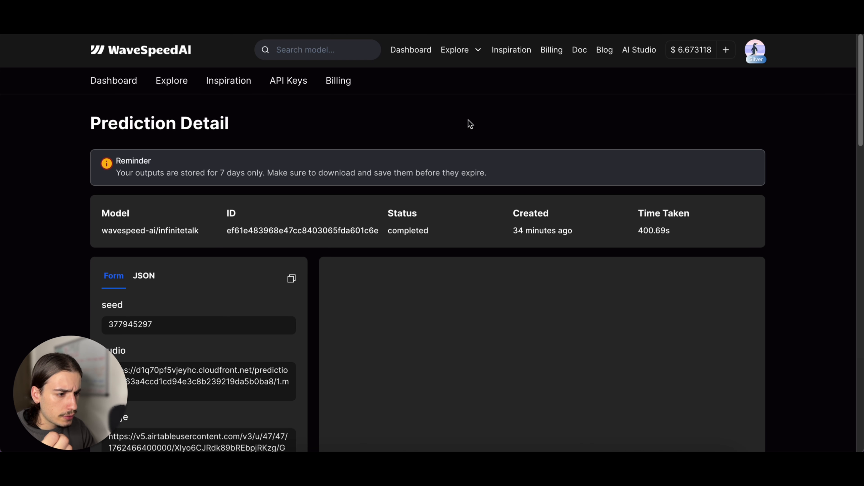
# Examine the prediction's processing time, audio and image inputs, resolution and video length, and switch back to the n8n workflow
pyautogui.scroll(-10, 455, 227)
pyautogui.scroll(-10, 454, 225)
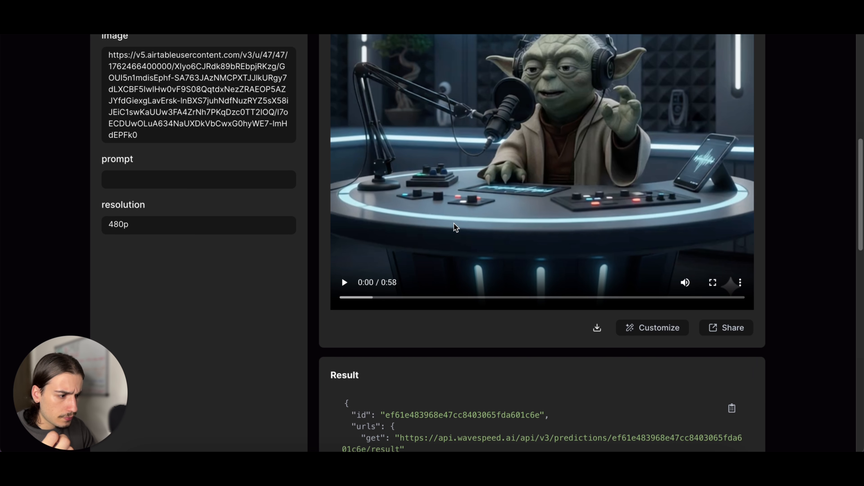
pyautogui.scroll(20, 442, 212)
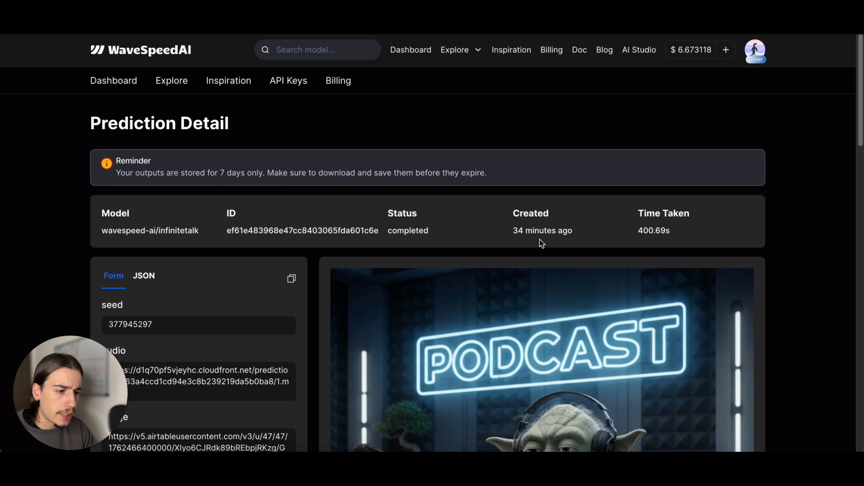
pyautogui.scroll(-6, 541, 245)
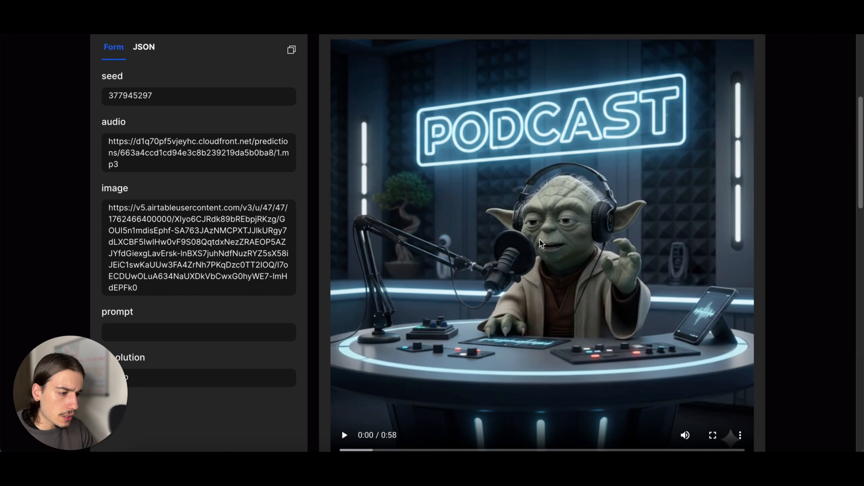
pyautogui.scroll(6, 540, 240)
pyautogui.scroll(-8, 540, 239)
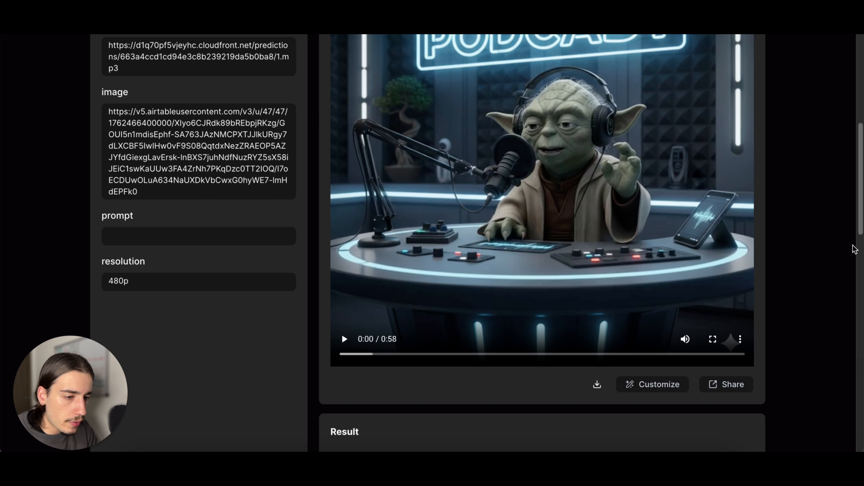
pyautogui.scroll(10, 854, 250)
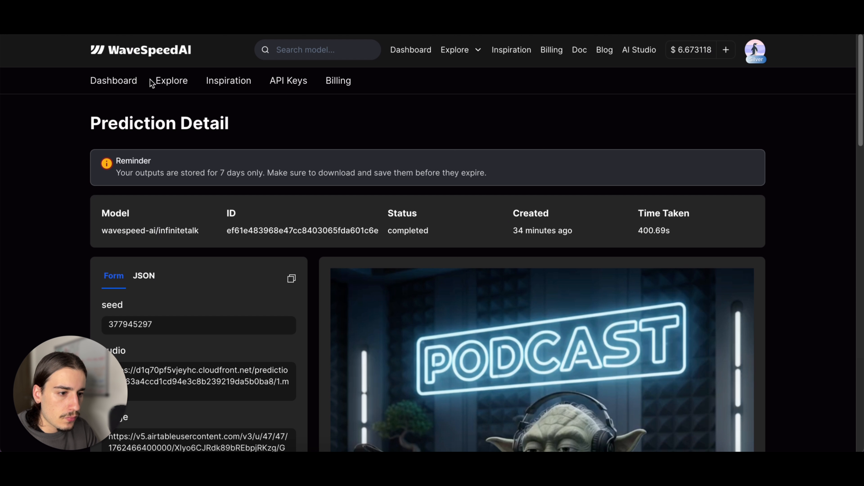
pyautogui.click(125, 87)
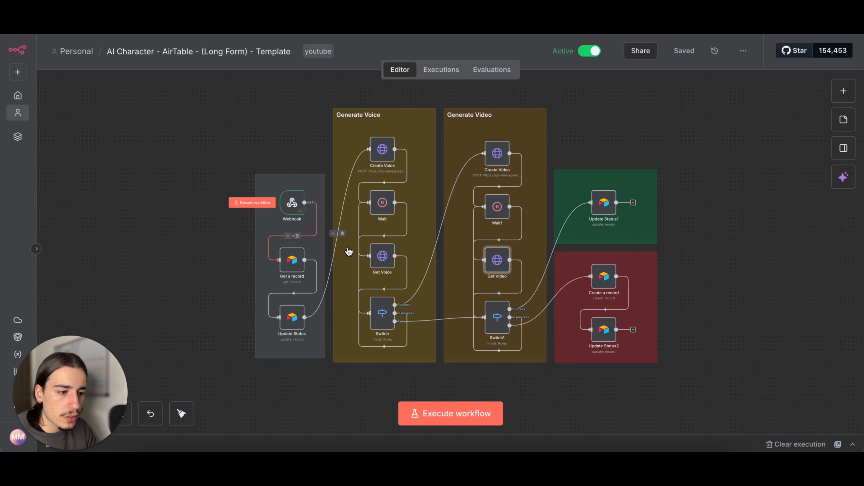